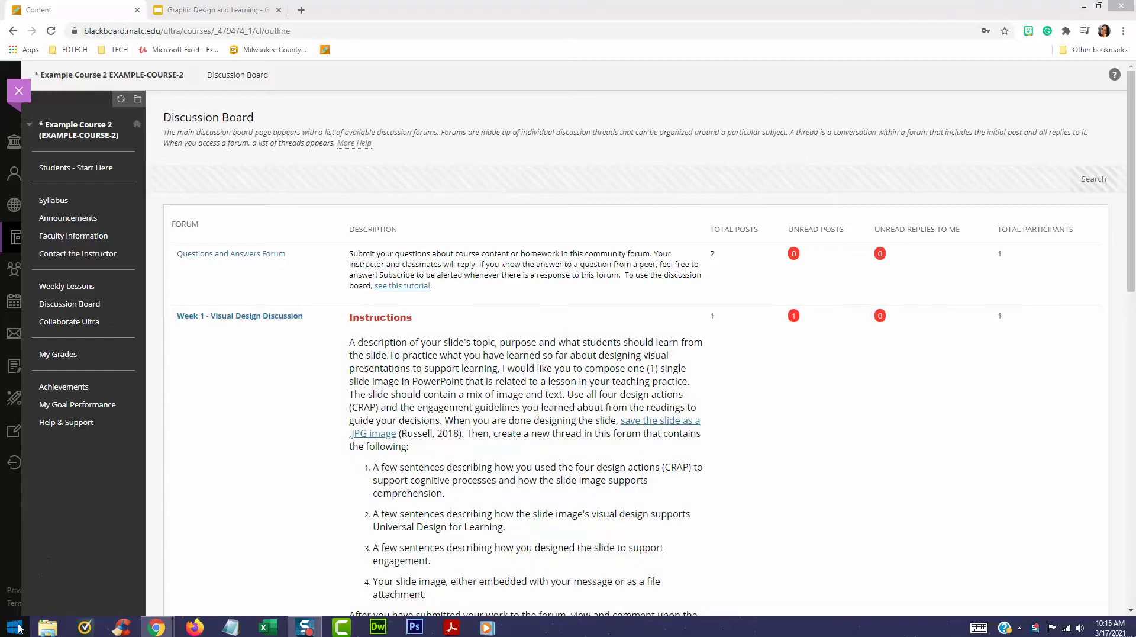
Step: Switch to the Graphic Design and Learning tab to show the Contrast slide
click(222, 12)
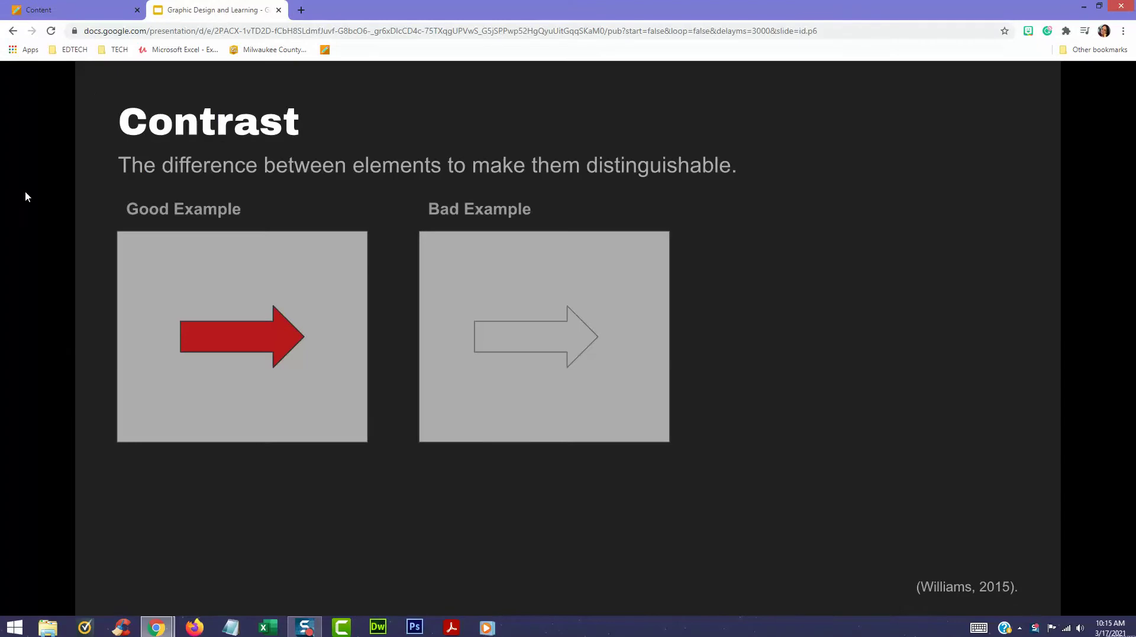
Step: Search the Windows Start screen for 'snipping' to find Snipping Tool
click(14, 624)
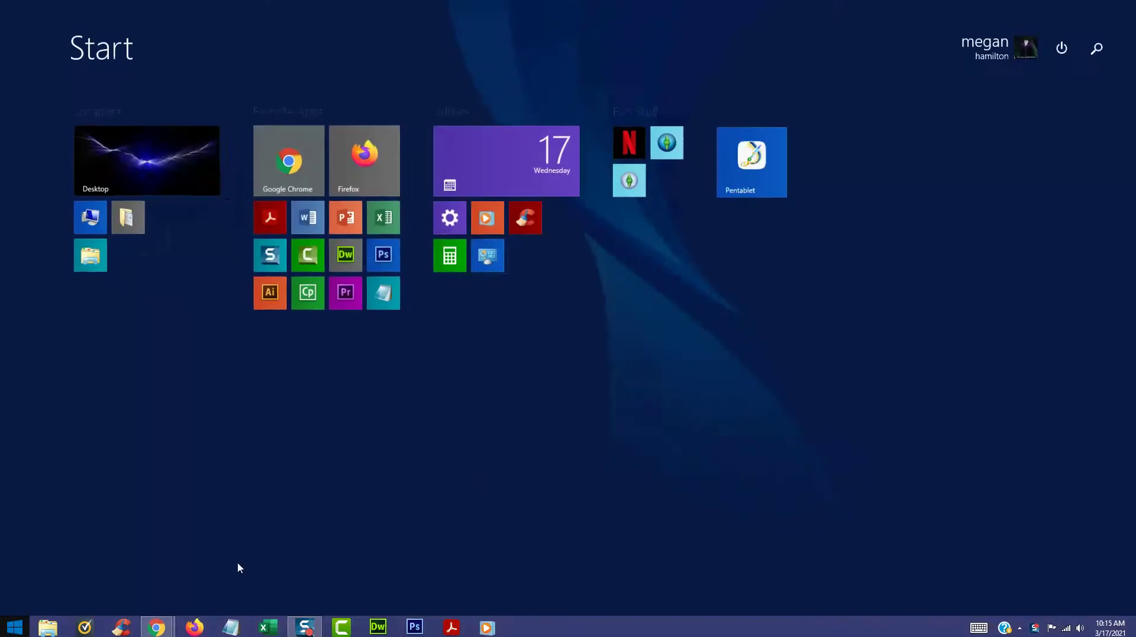
click(1096, 48)
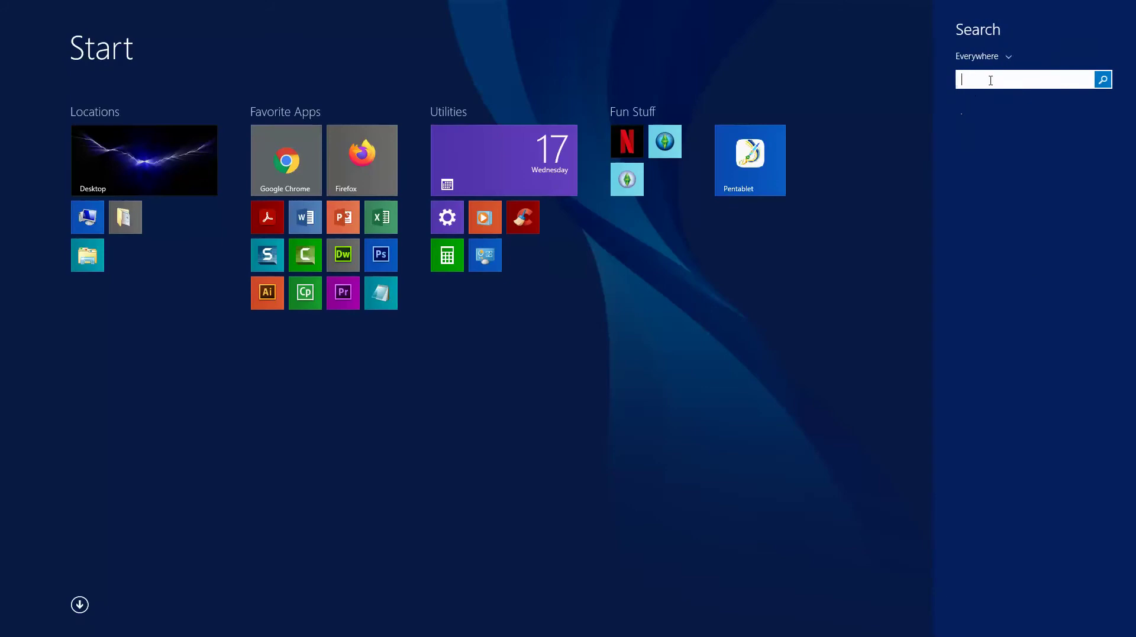
text(snipping Tool)
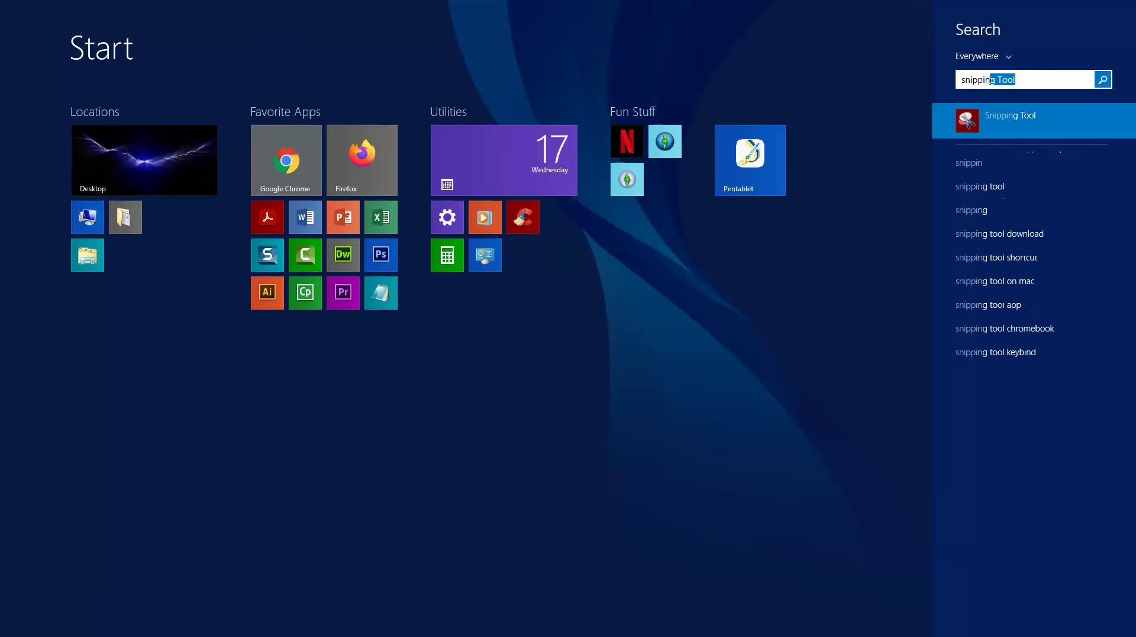
Step: Launch Snipping Tool and move its window off the slide subtitle
click(1001, 121)
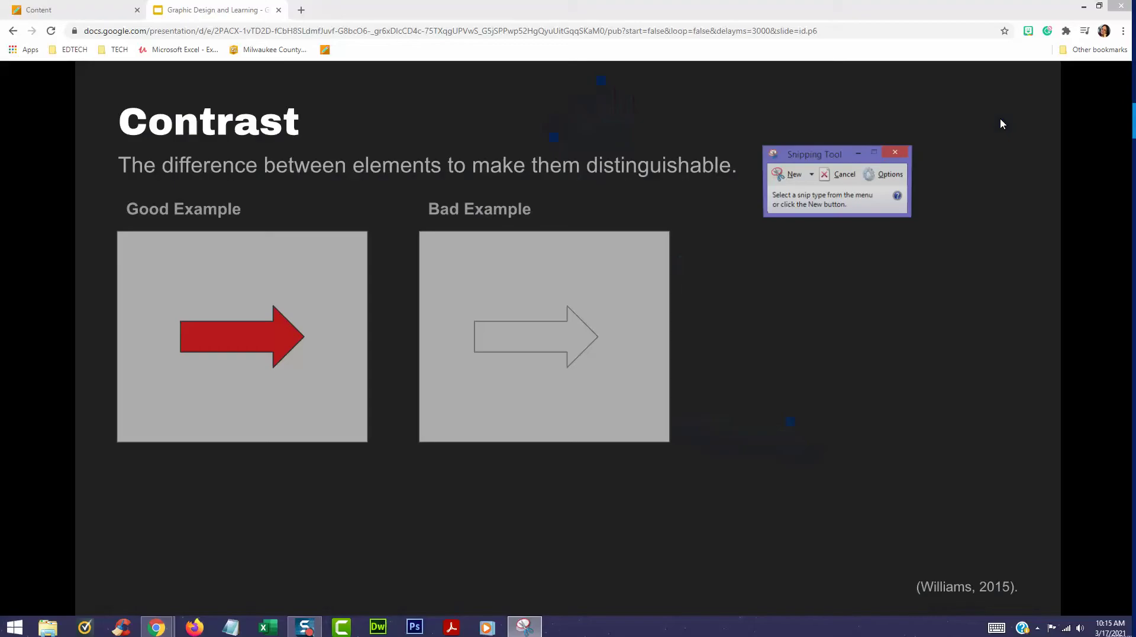
drag(789, 160, 732, 160)
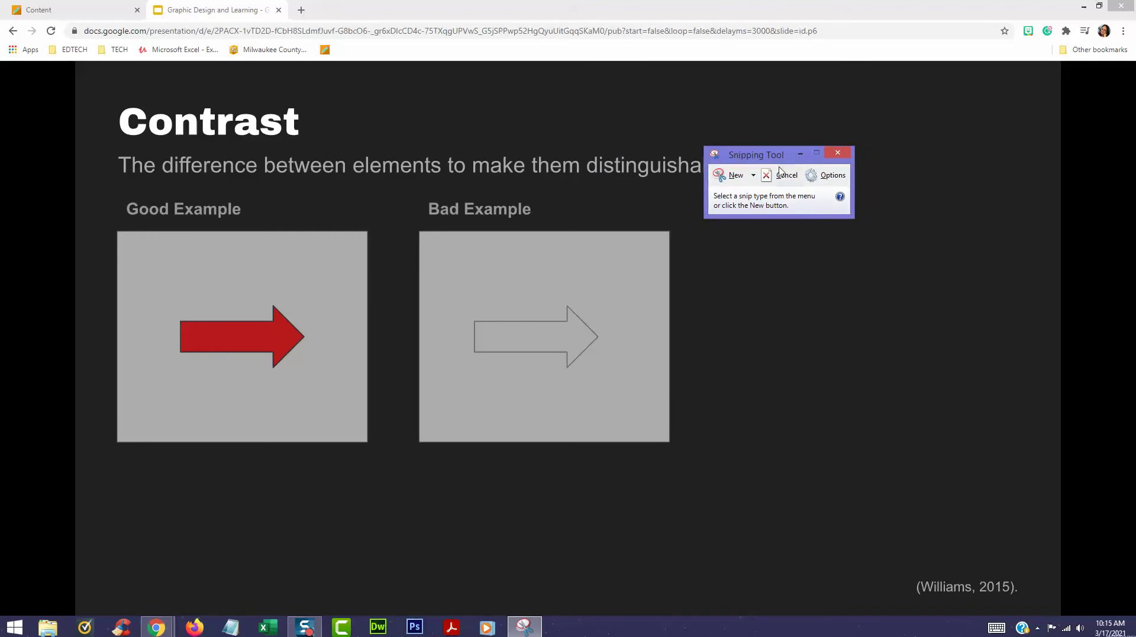
drag(757, 157, 830, 195)
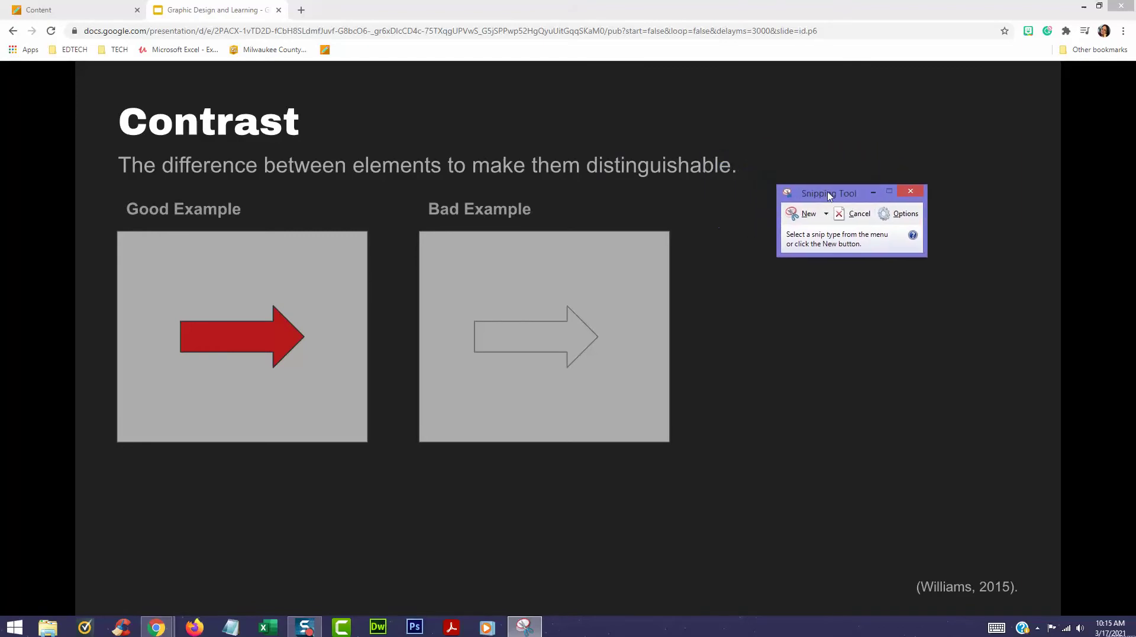
Step: Snip the whole Contrast slide area and maximize the capture window
click(801, 216)
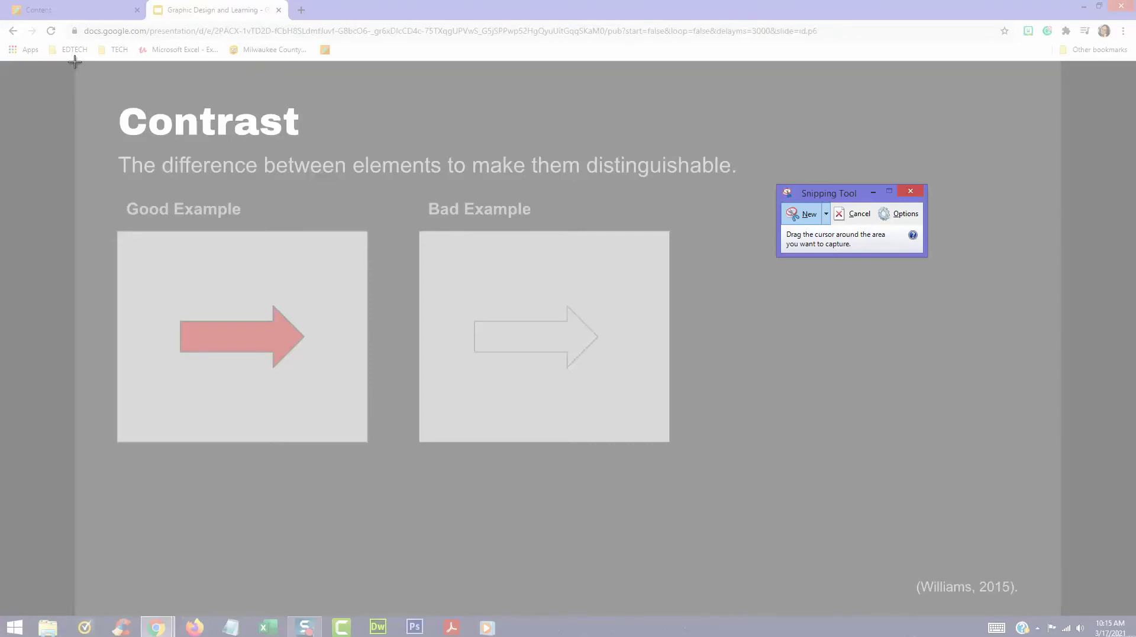
drag(75, 63, 1061, 615)
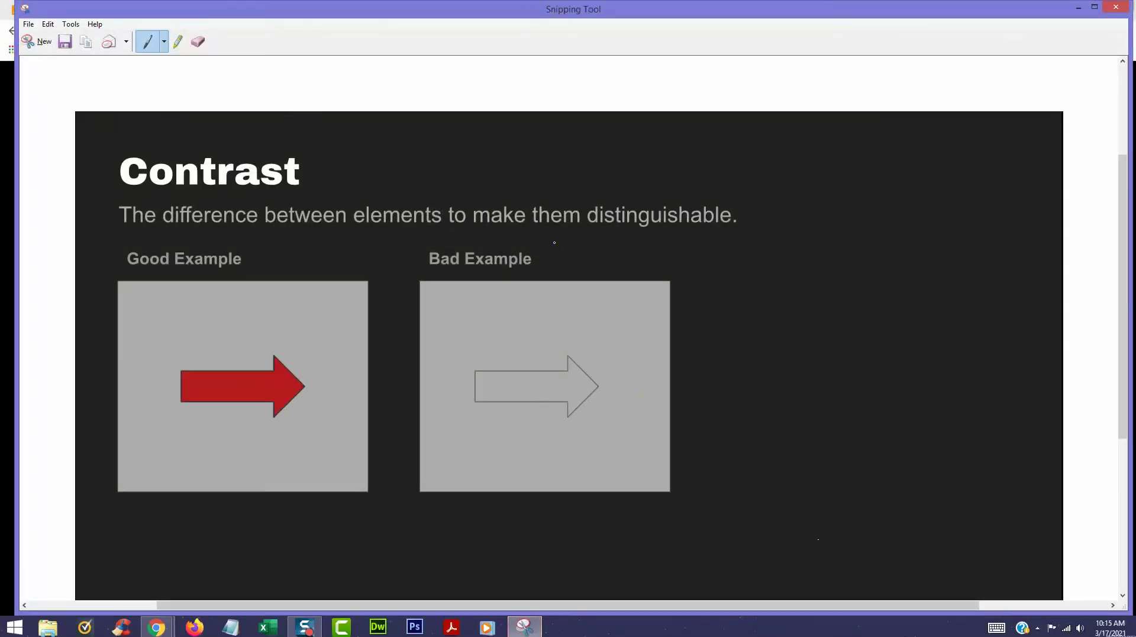
click(1096, 7)
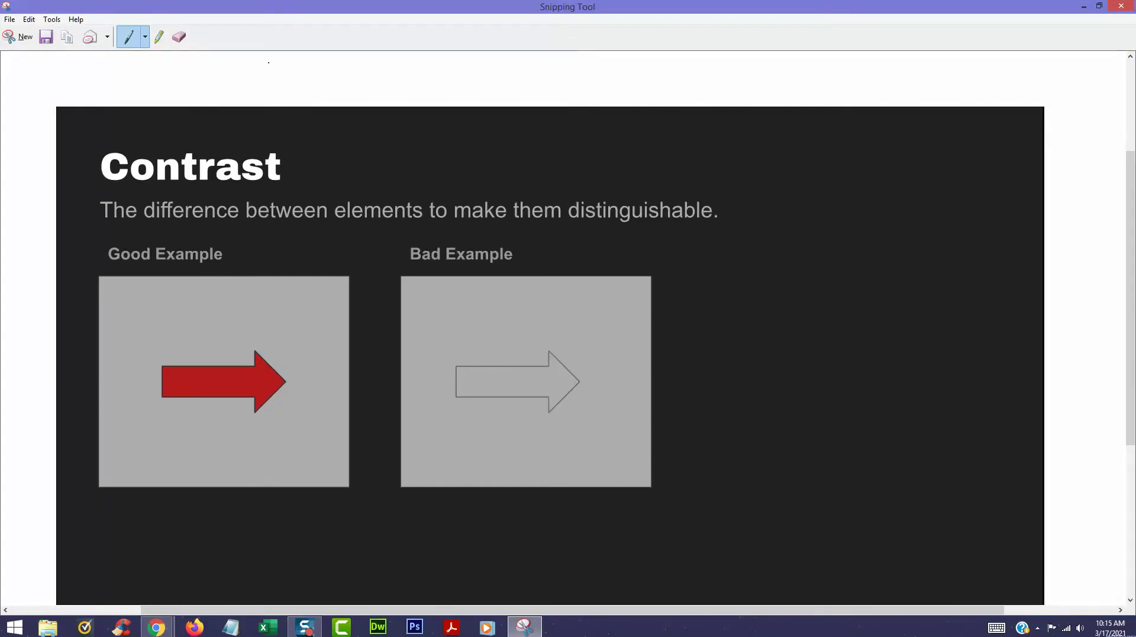
Step: Save the snip as JPEG 'Example-Slide' in Pictures, then minimize Snipping Tool
click(10, 20)
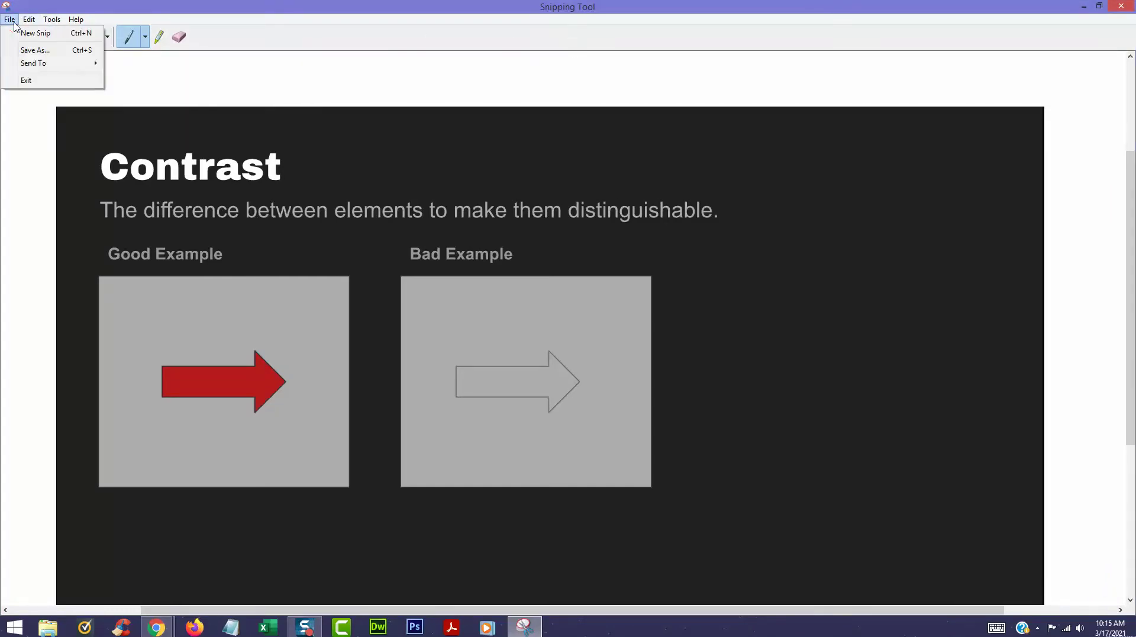
click(51, 56)
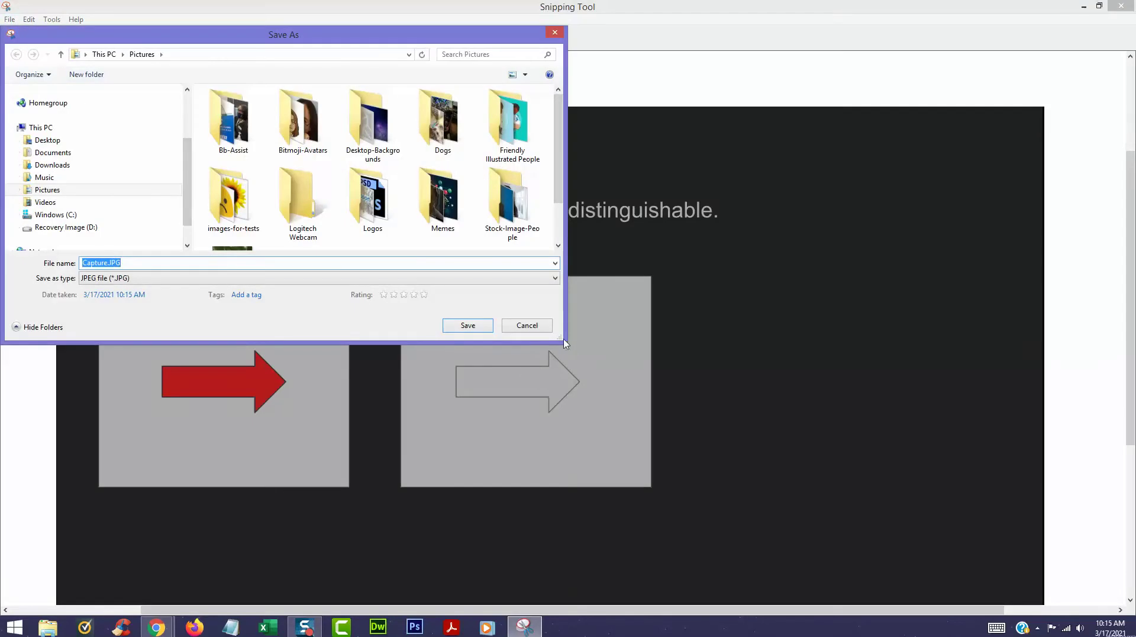
drag(563, 341, 814, 459)
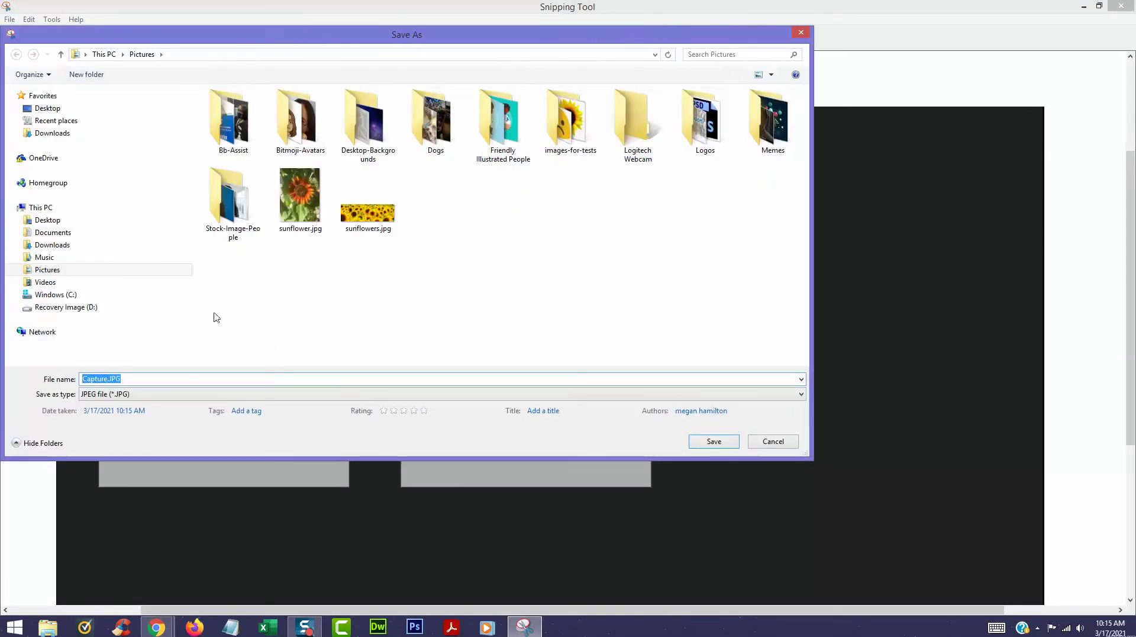
click(47, 270)
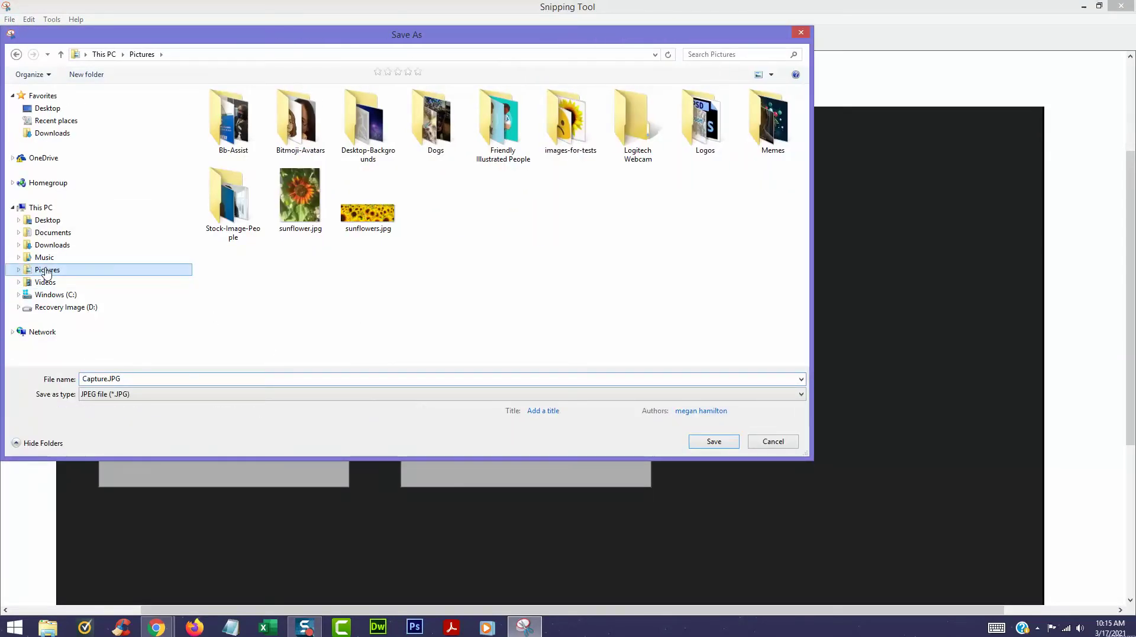
click(171, 382)
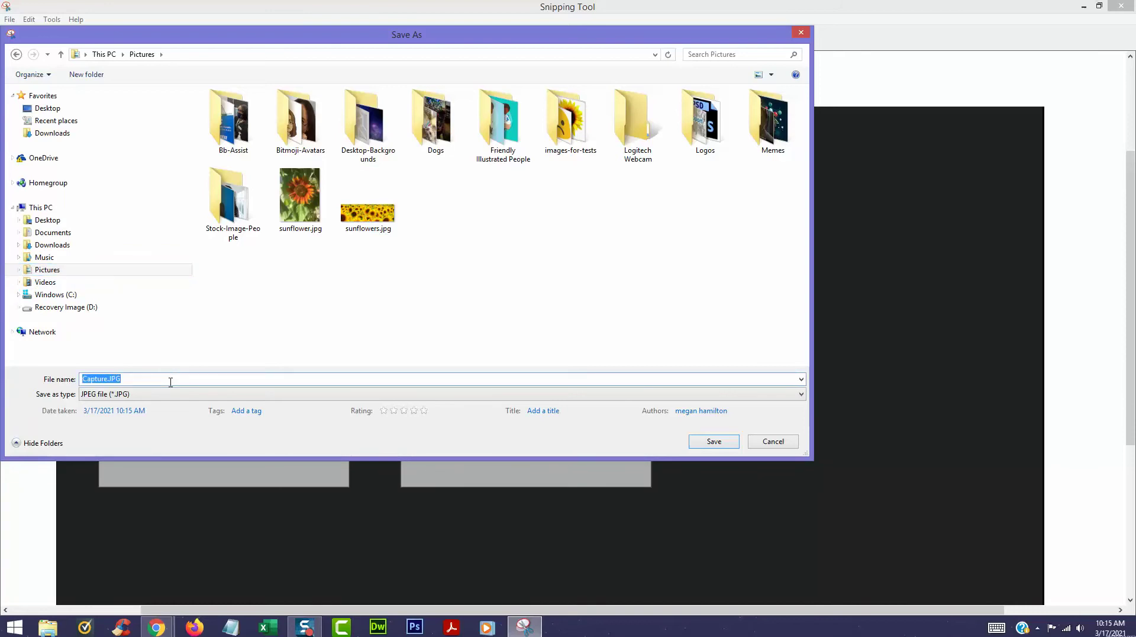
text(Example-Slide)
click(729, 443)
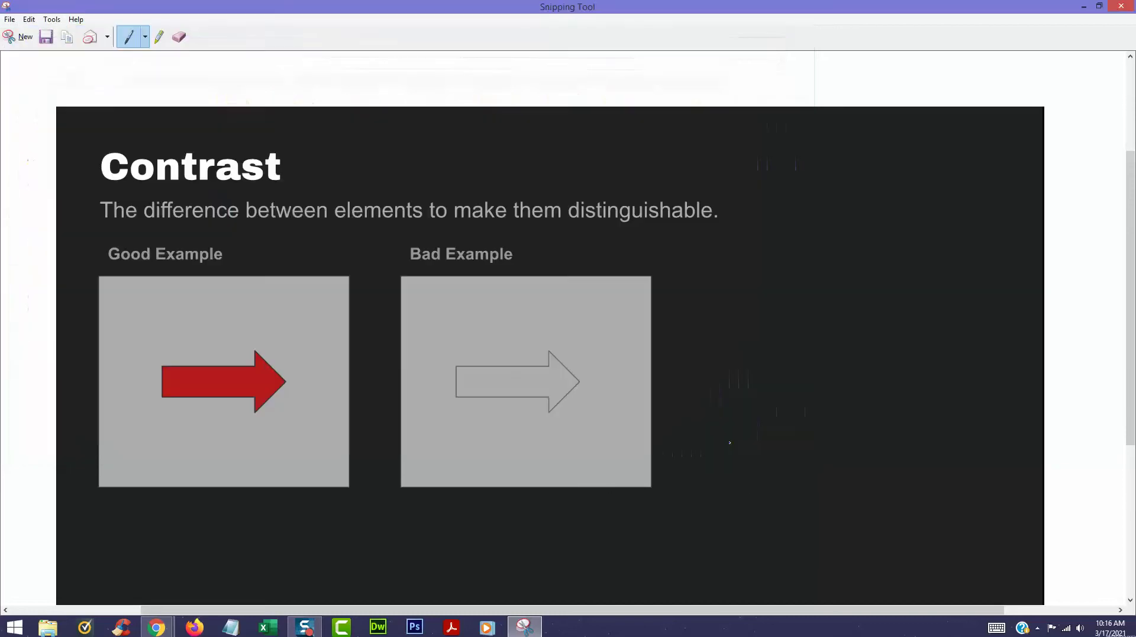
click(1084, 6)
Step: Back in the course, start a new thread in Week 1 - Visual Design Discussion
click(86, 16)
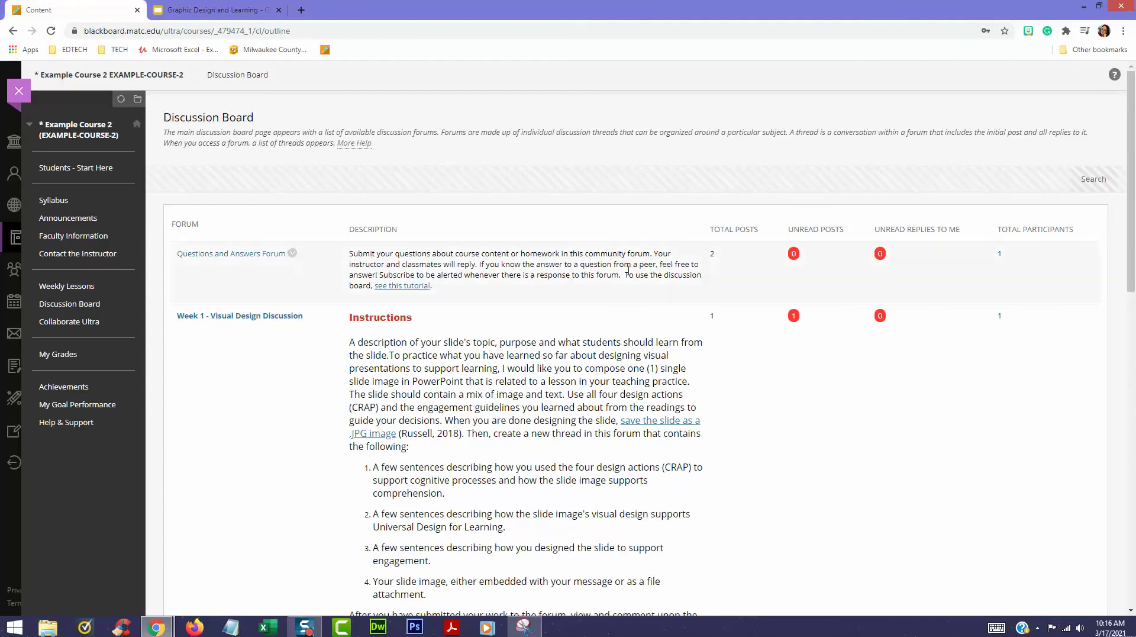
click(252, 316)
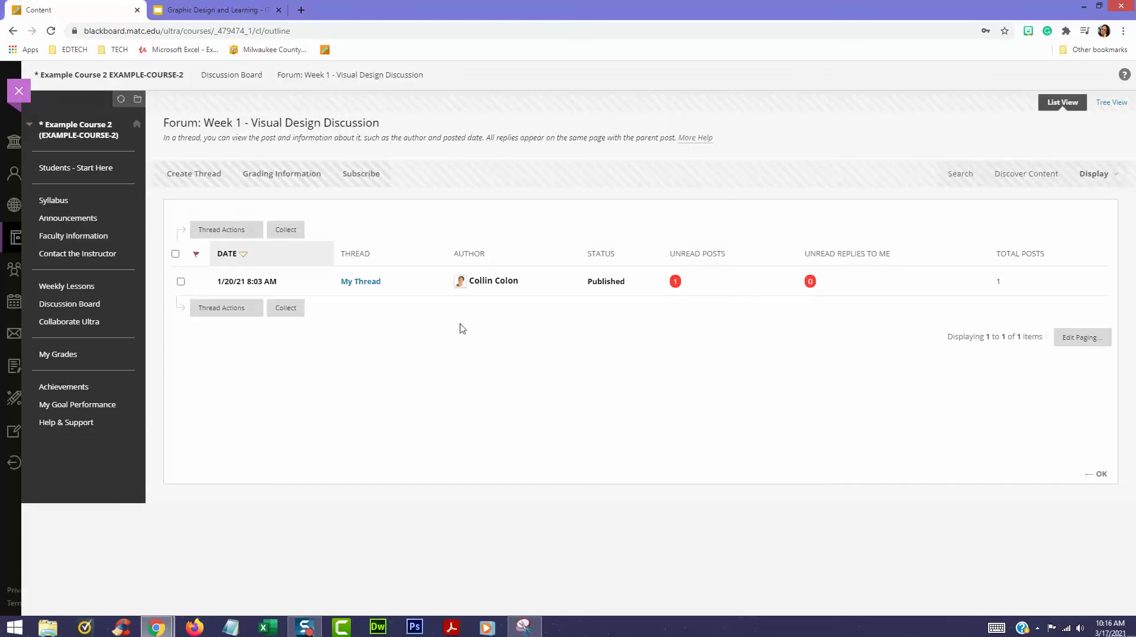
click(200, 176)
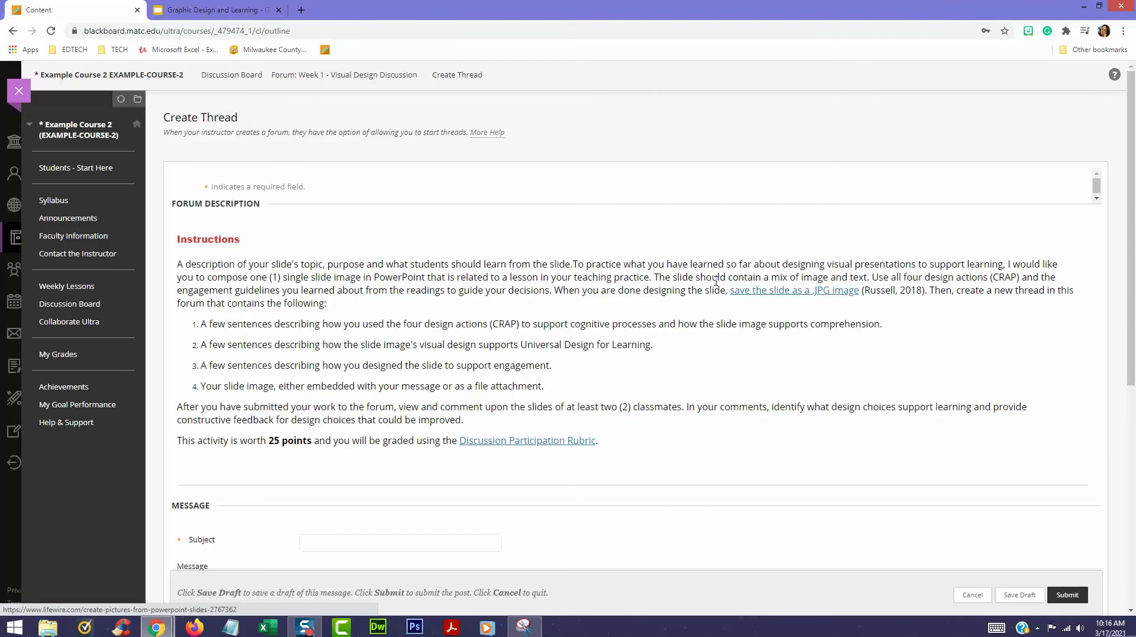
Step: Enter 'Example Slide' as the thread subject
scroll(716, 281, down, 5)
scroll(716, 281, down, 1)
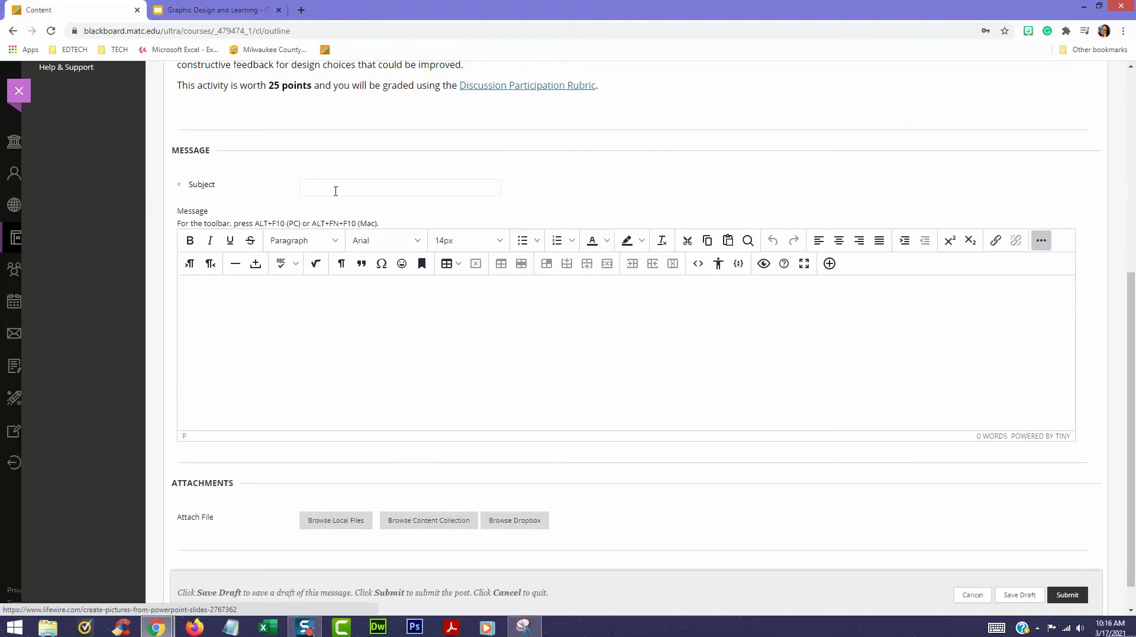
click(336, 188)
text(Exa)
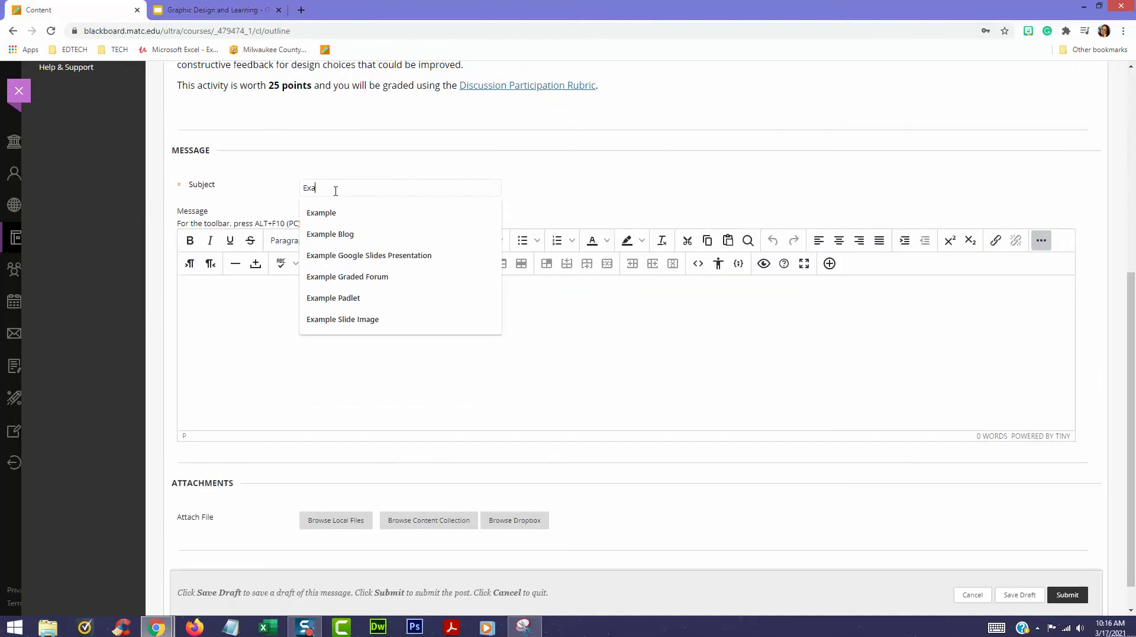
text(mple Slide)
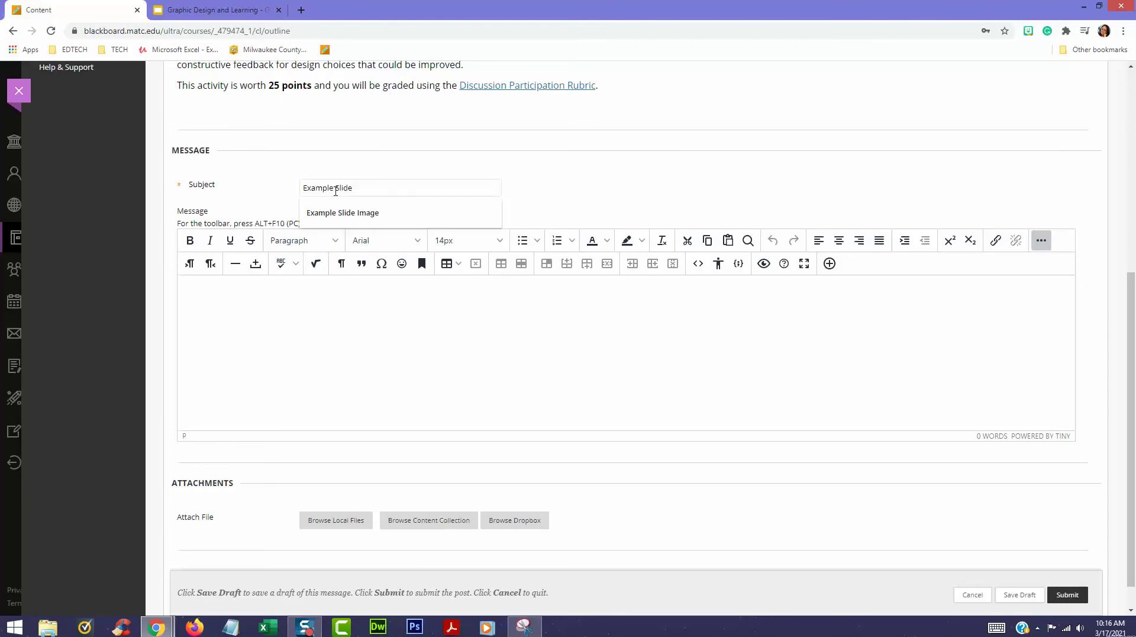
click(633, 187)
Step: In the message body, expand the extra editor tools and bring up the Add content options
click(490, 319)
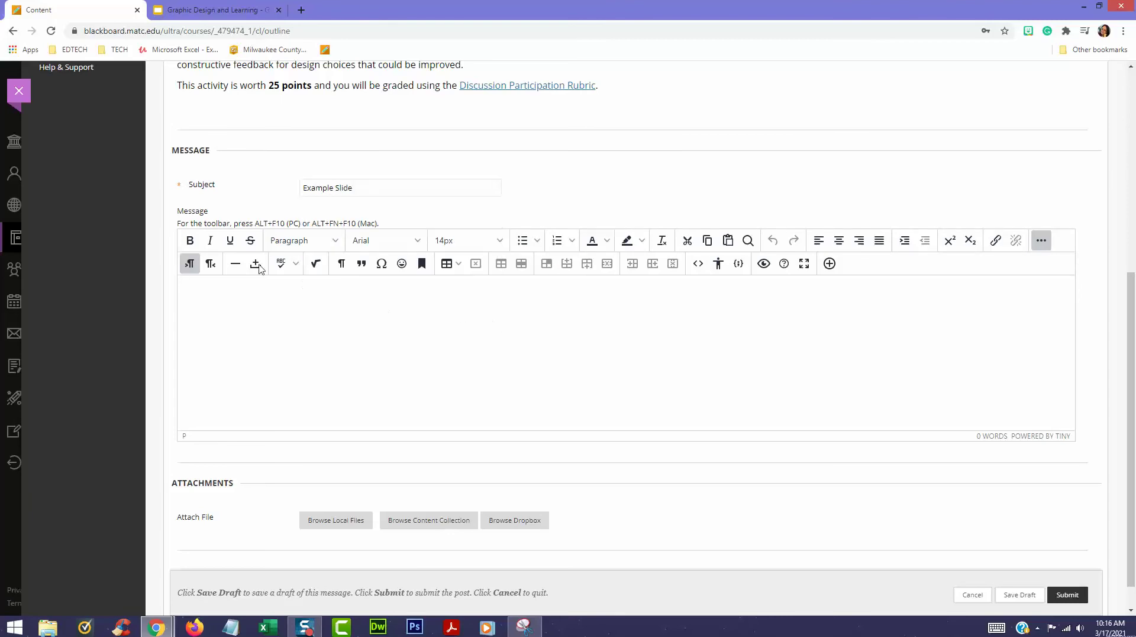
click(1042, 241)
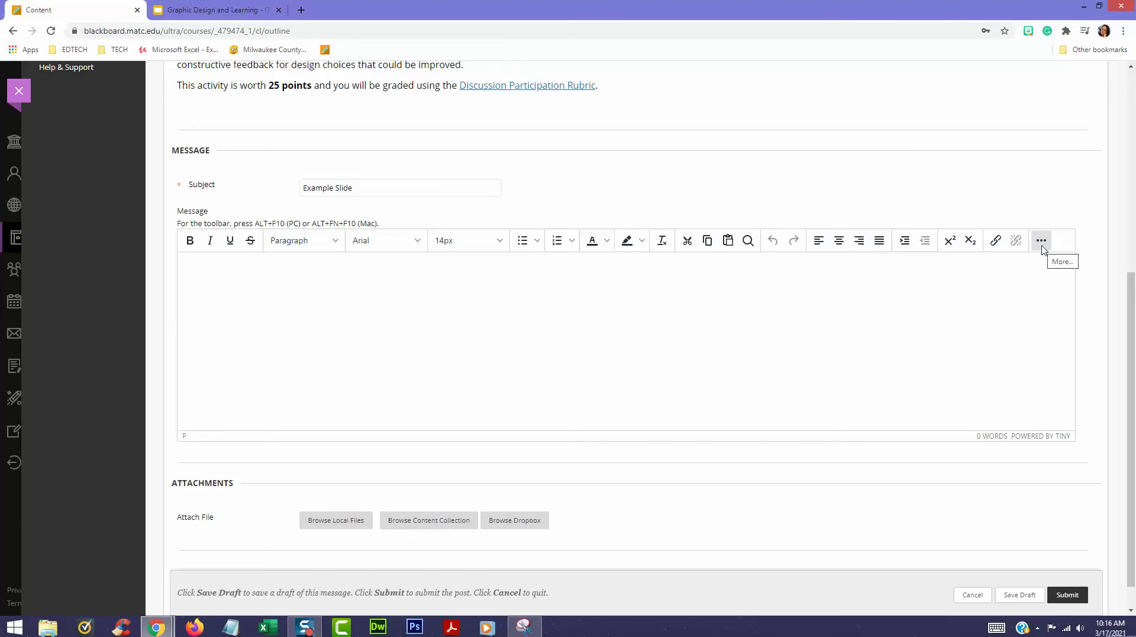
click(1041, 241)
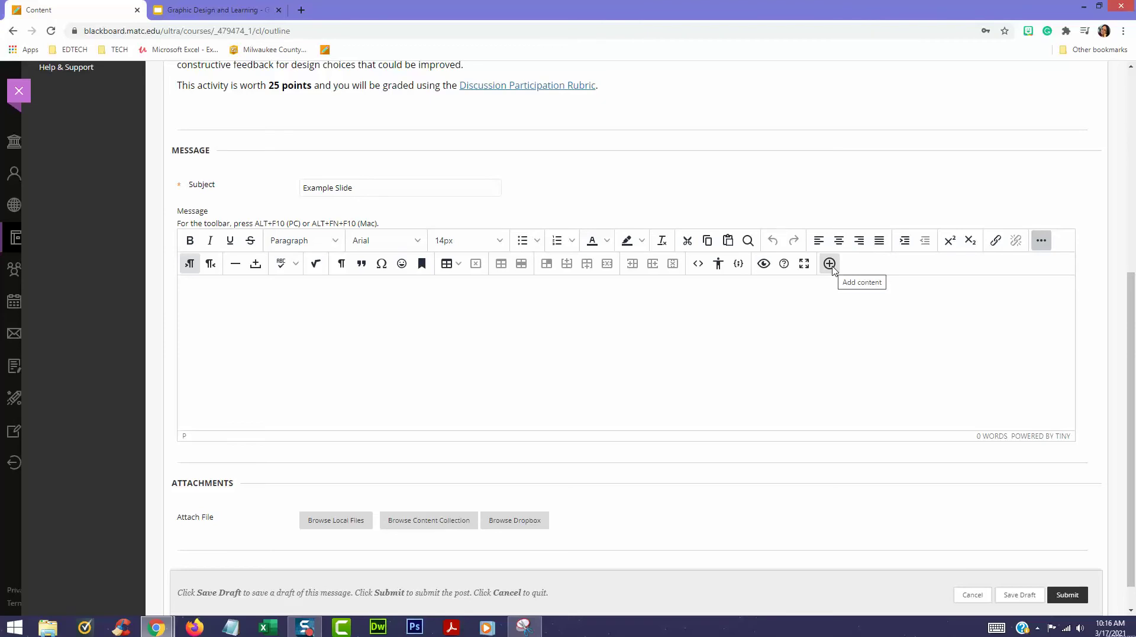
click(830, 263)
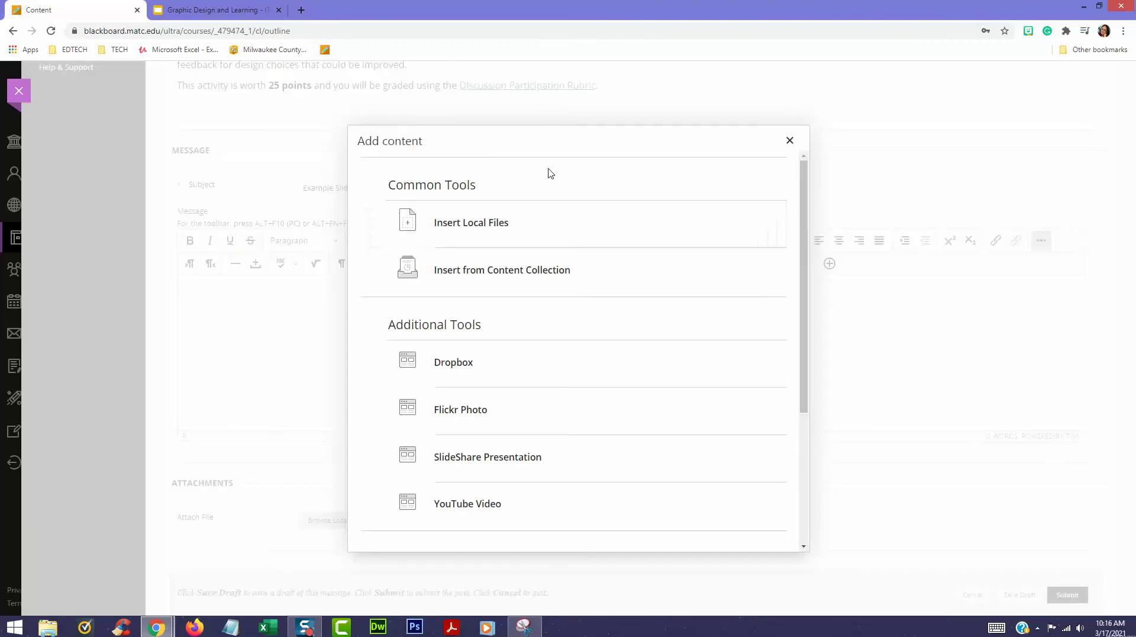
Step: Insert Example-Slide.JPG from the computer into the message
click(503, 224)
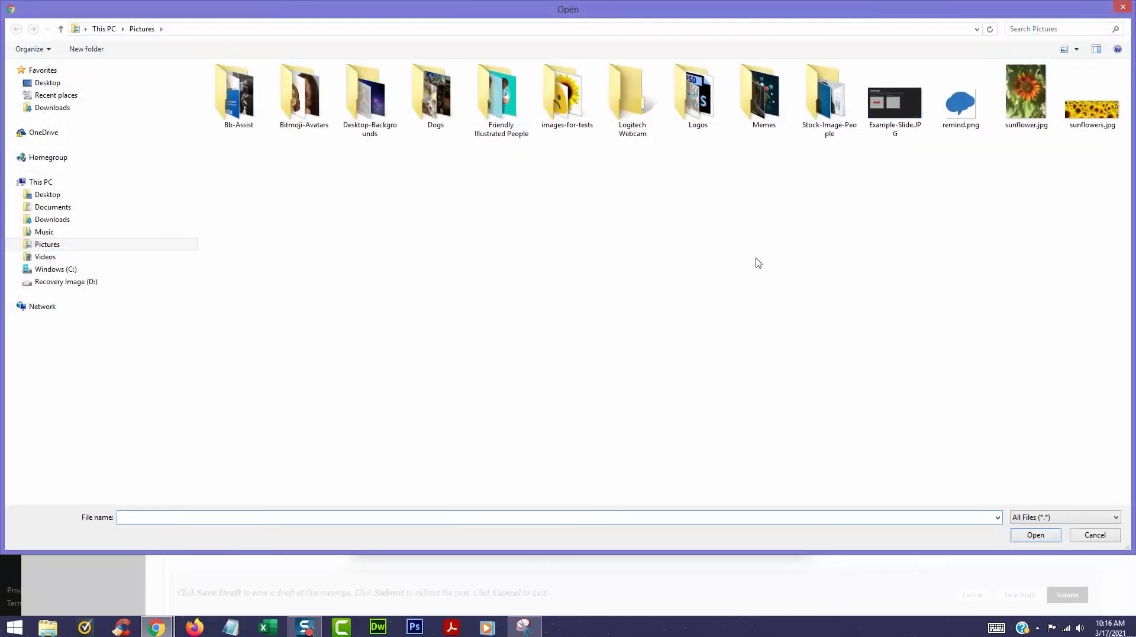
click(901, 107)
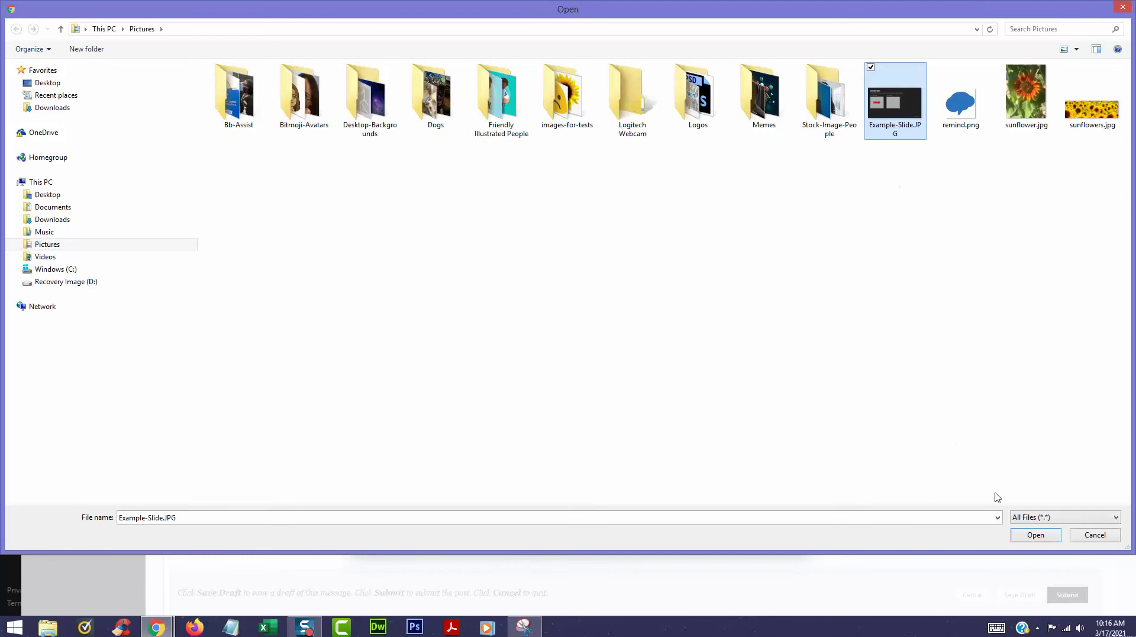
click(1032, 535)
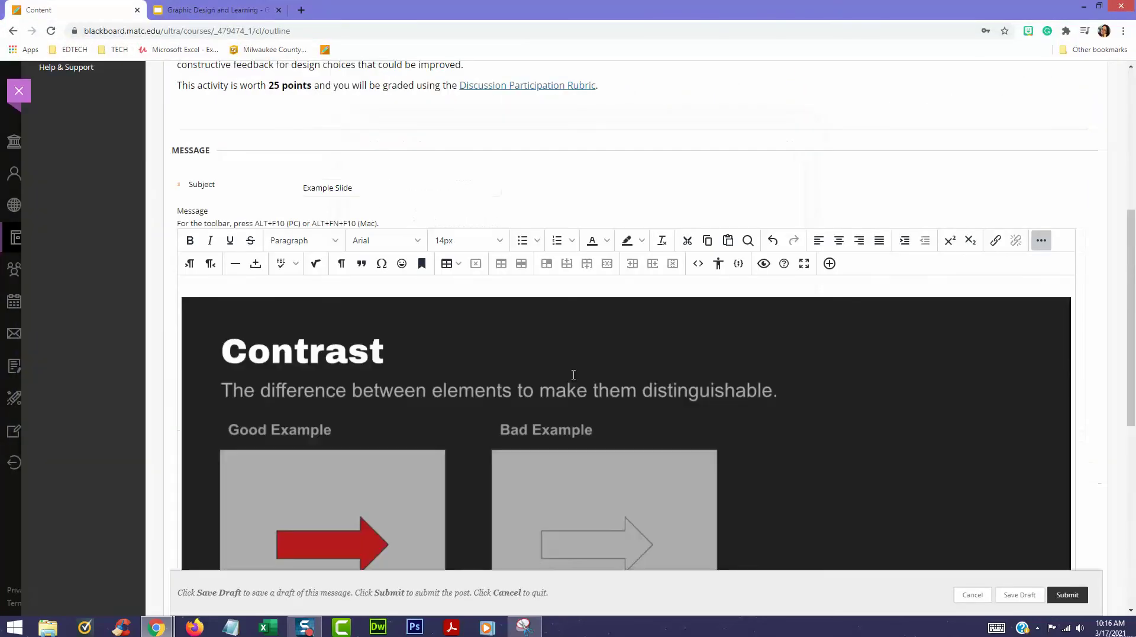
scroll(524, 352, down, 5)
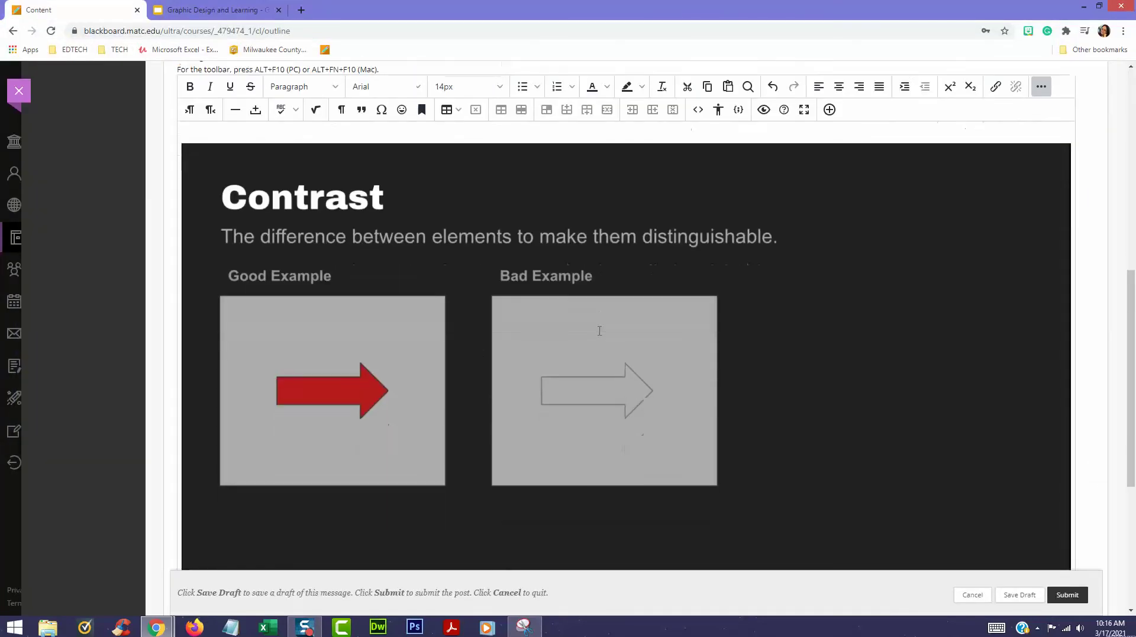
scroll(599, 330, up, 5)
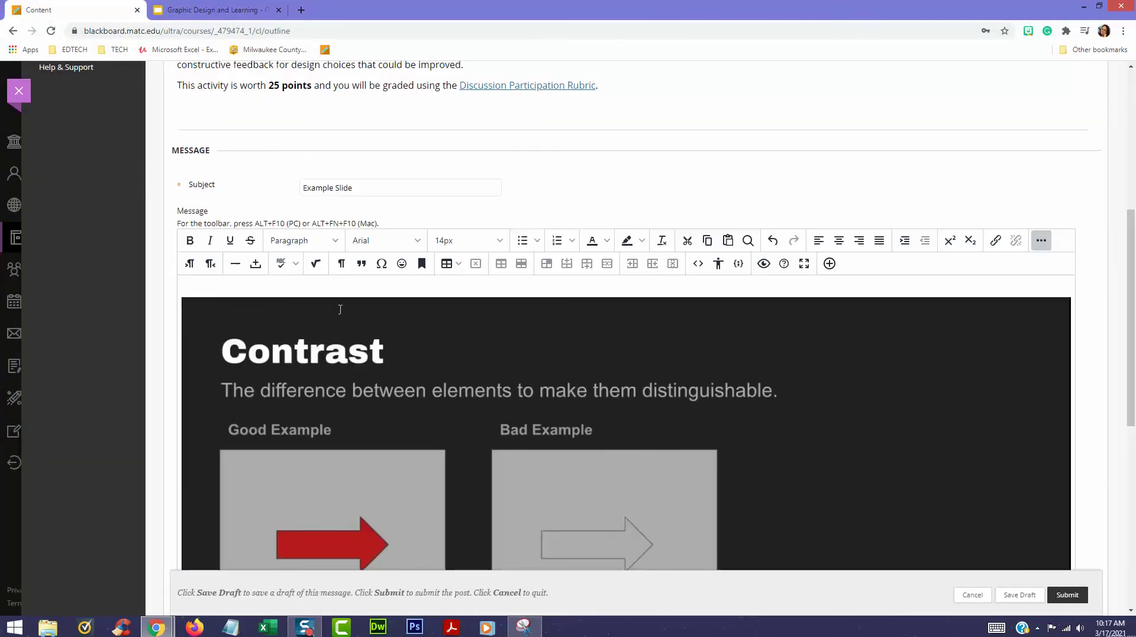
Step: Type 'Here is my example slide.' on the line above the slide image
click(326, 285)
text(Here is my example )
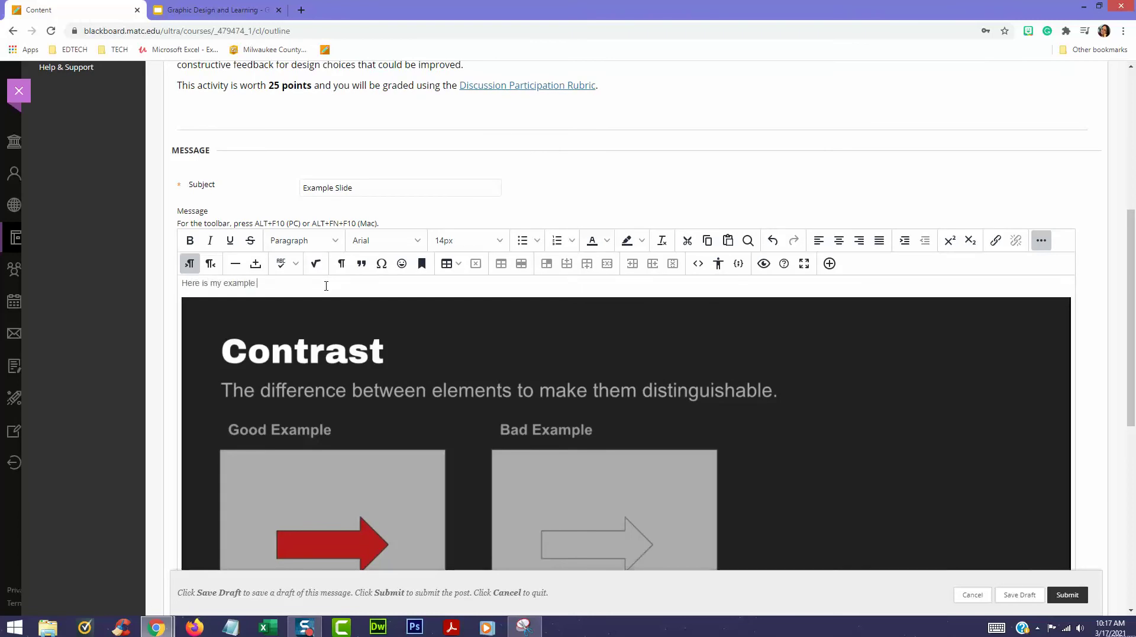
text(slide.)
scroll(1045, 264, down, 6)
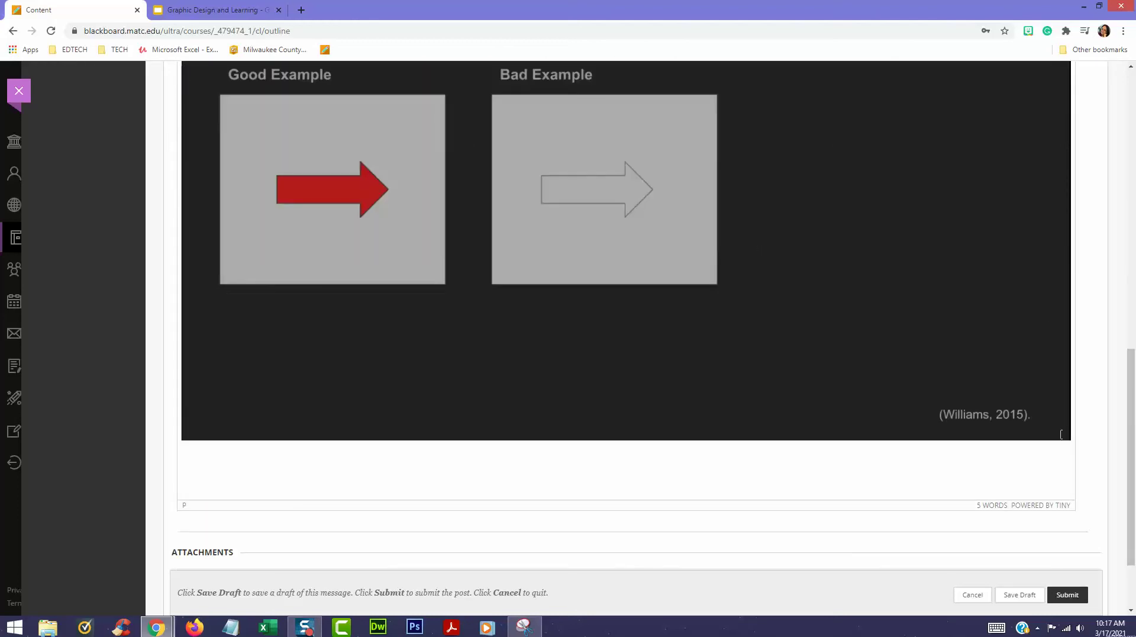
Step: Submit the Example Slide thread, dismiss the confirmation, and review the posted thread
click(1077, 599)
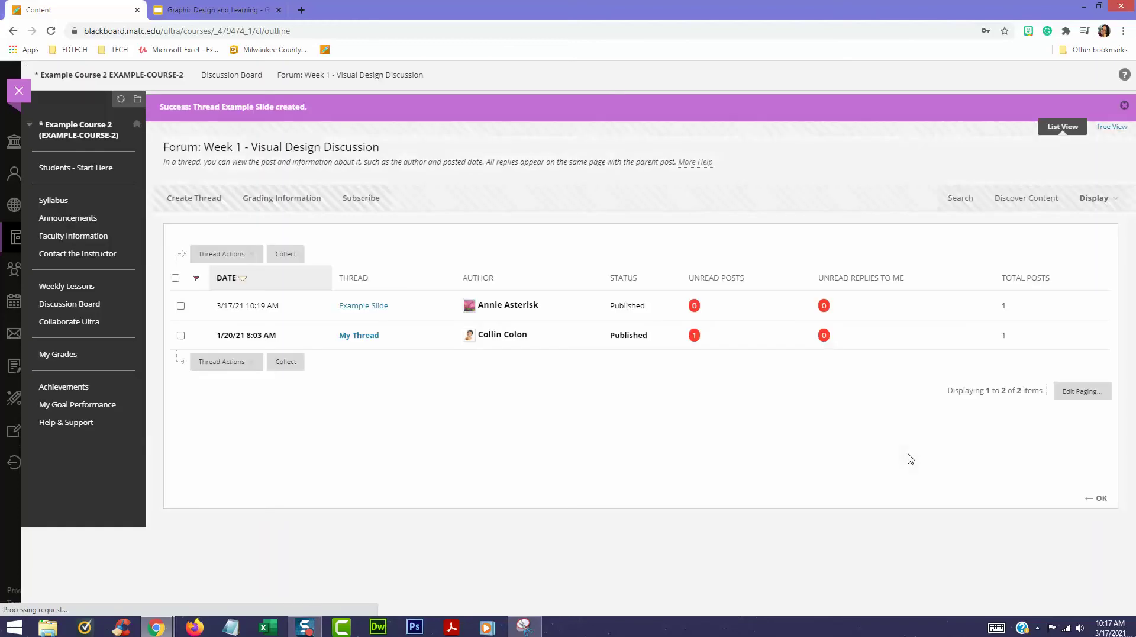
click(1124, 105)
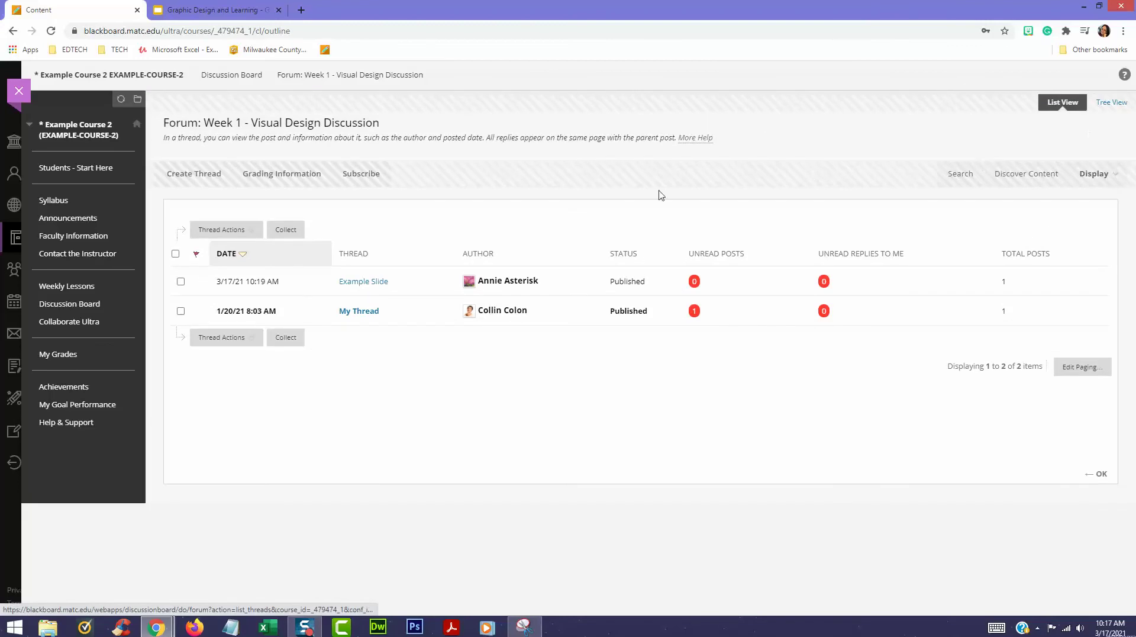
click(361, 282)
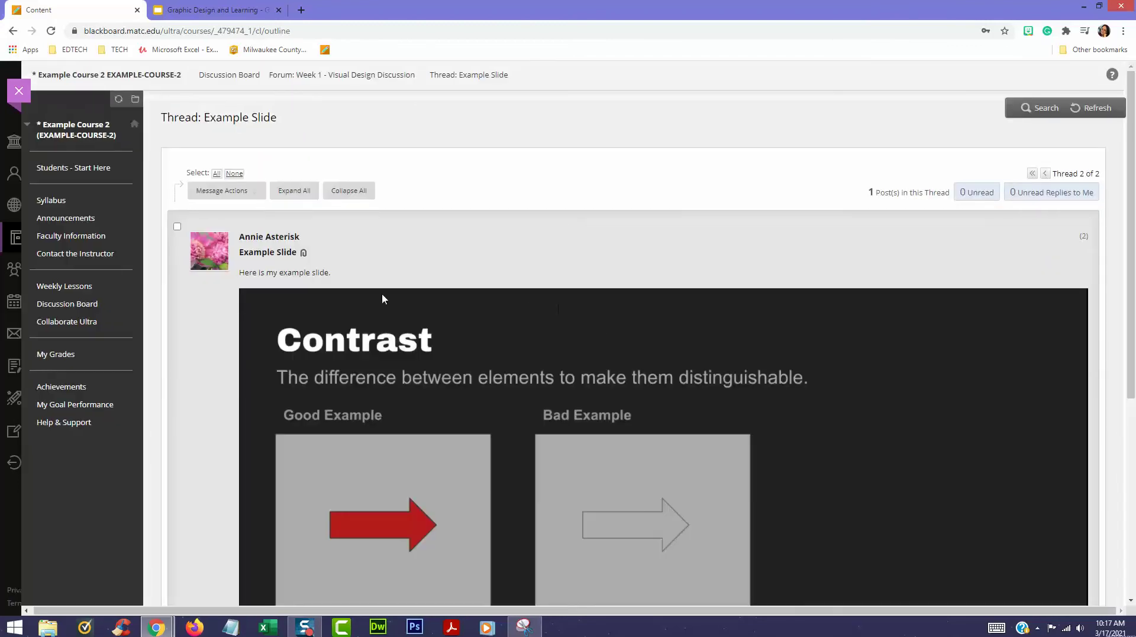
scroll(382, 294, down, 5)
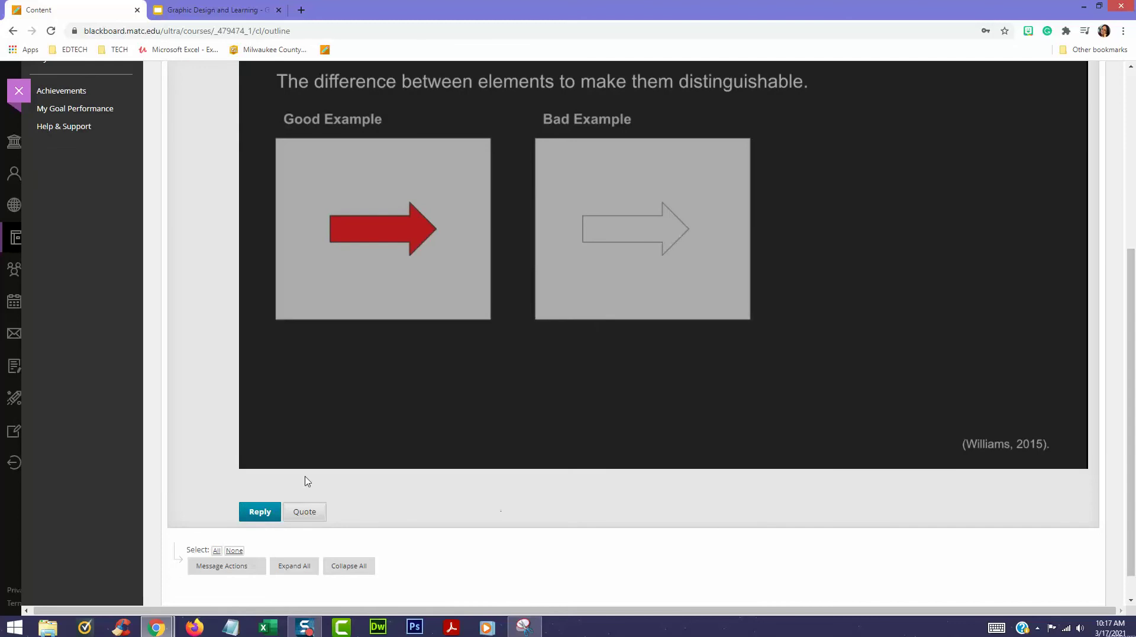
scroll(740, 464, up, 5)
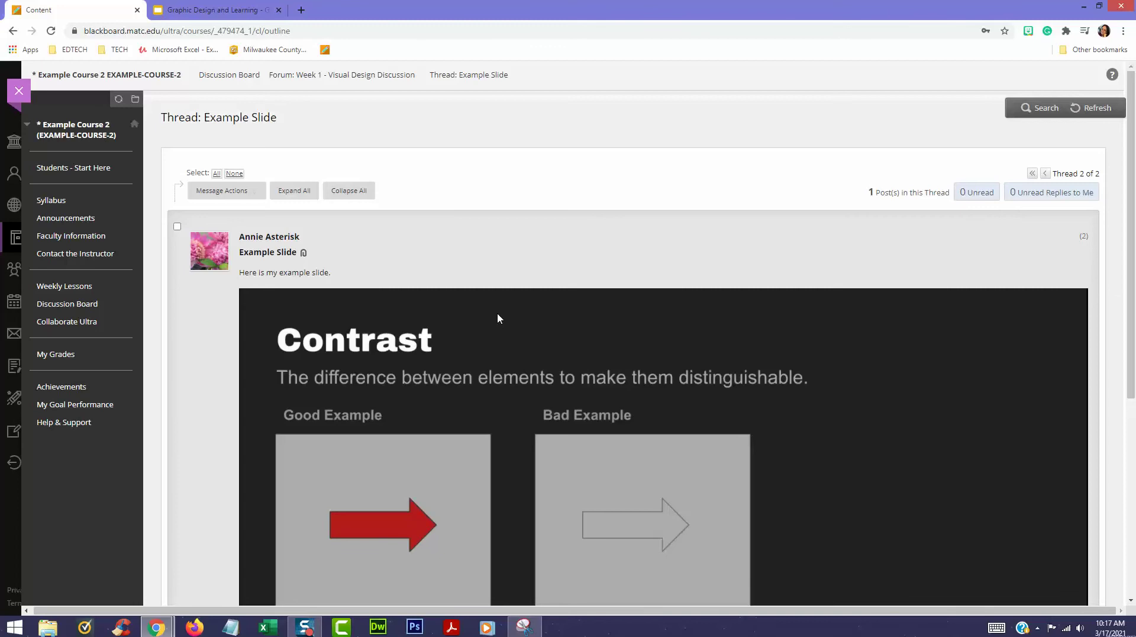
Step: Go to Weekly Lessons > Week 1 and open Color Theory Assignment 1's upload page
click(89, 288)
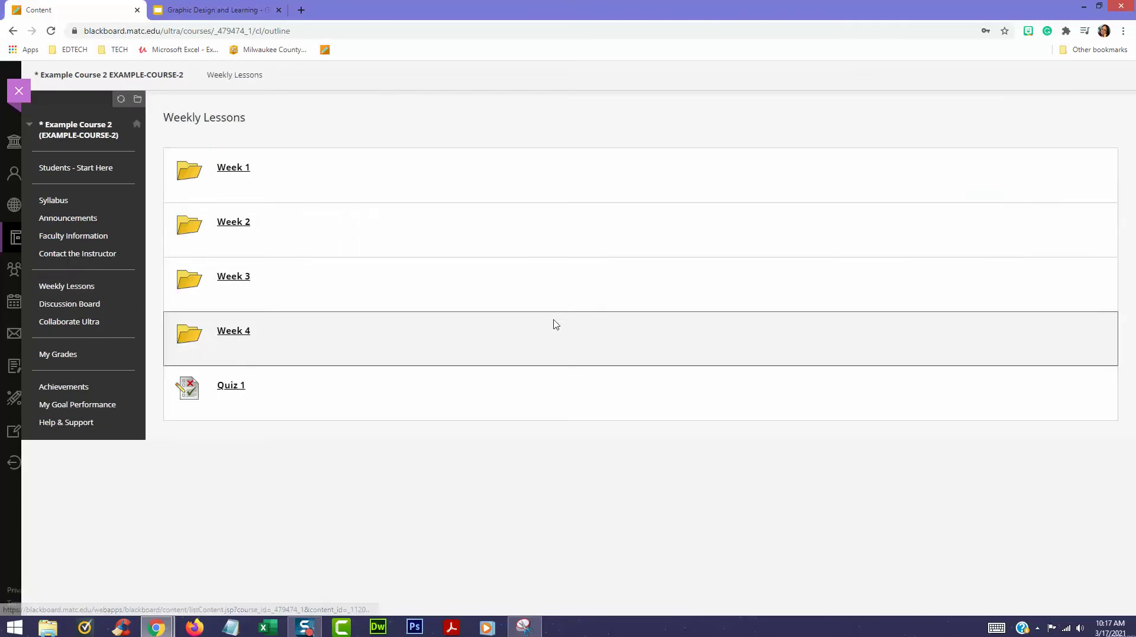
click(228, 171)
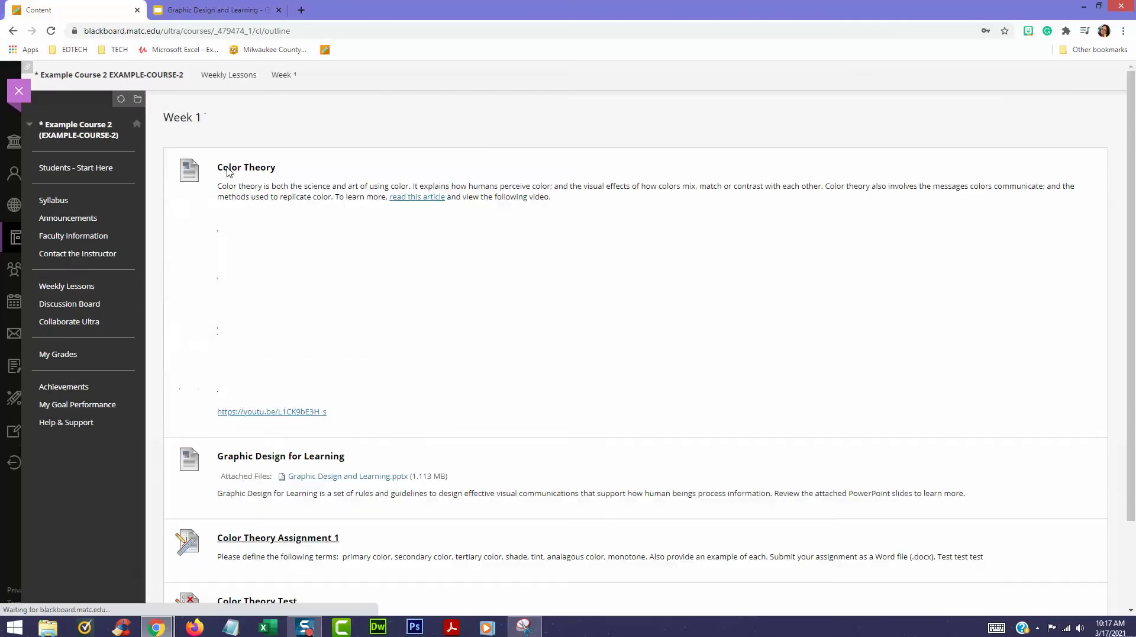
scroll(758, 274, down, 2)
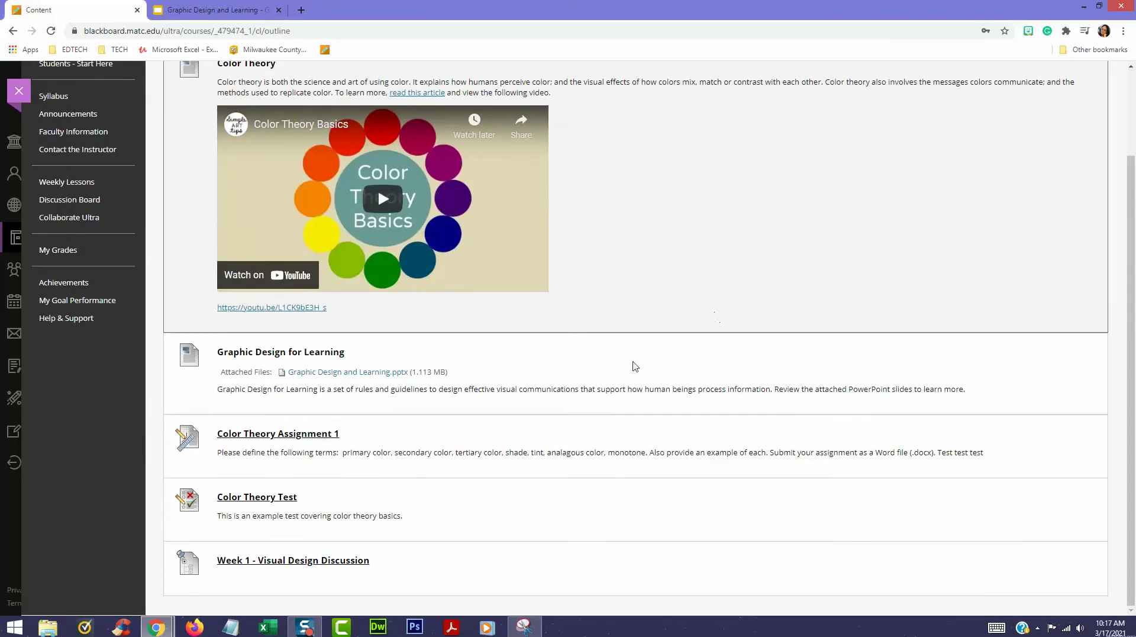
click(291, 435)
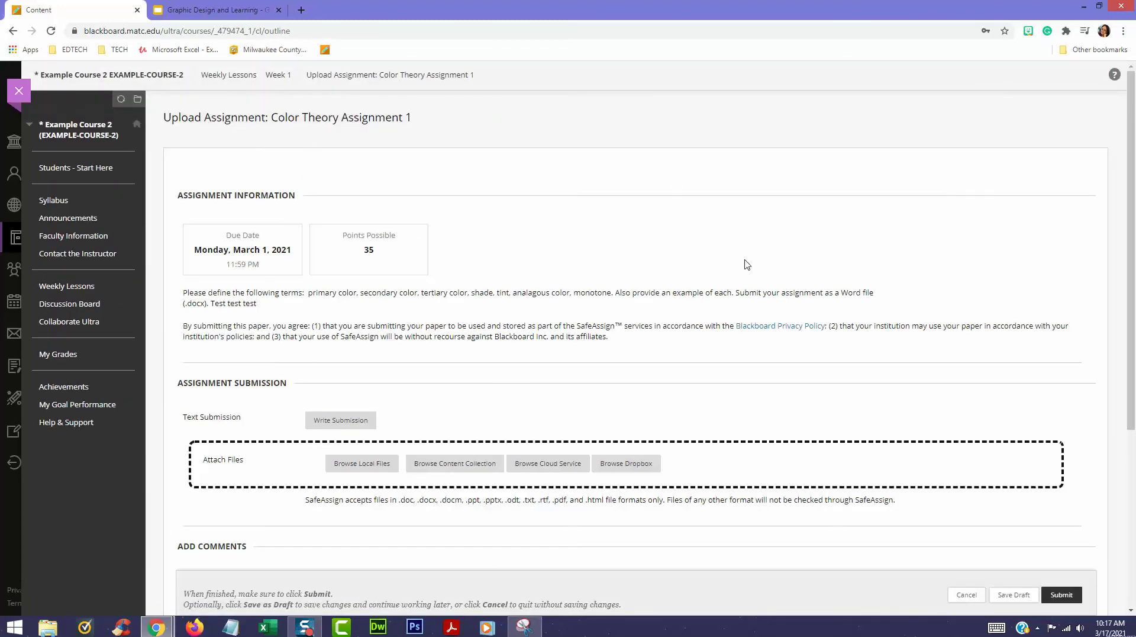
scroll(757, 260, down, 1)
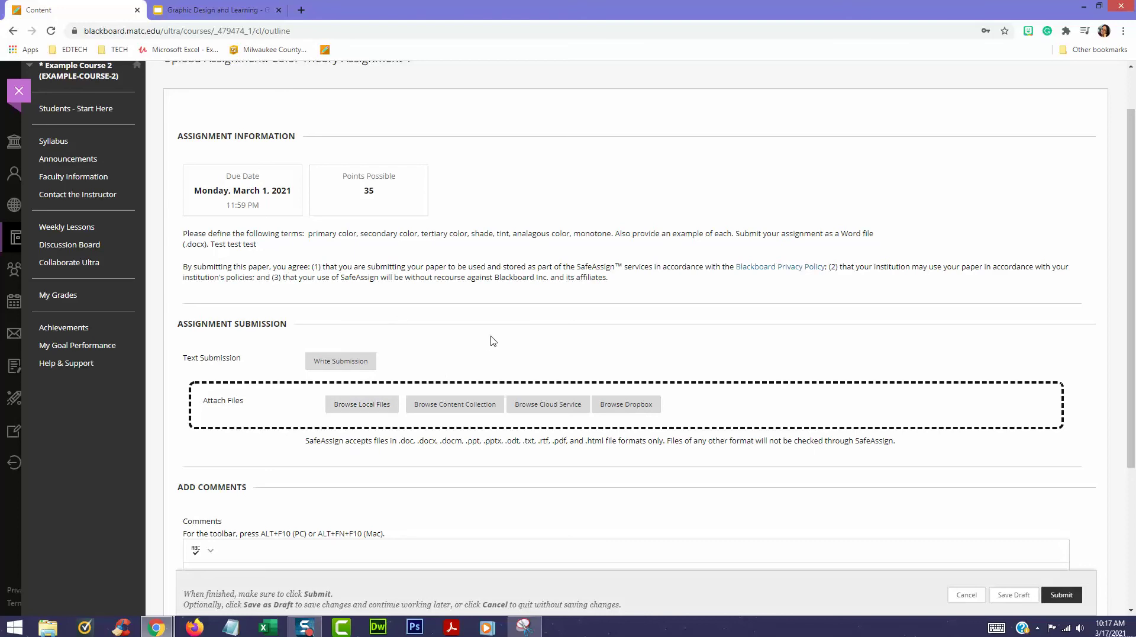
Step: Start a written submission and bring up the editor's insert-content options
click(336, 364)
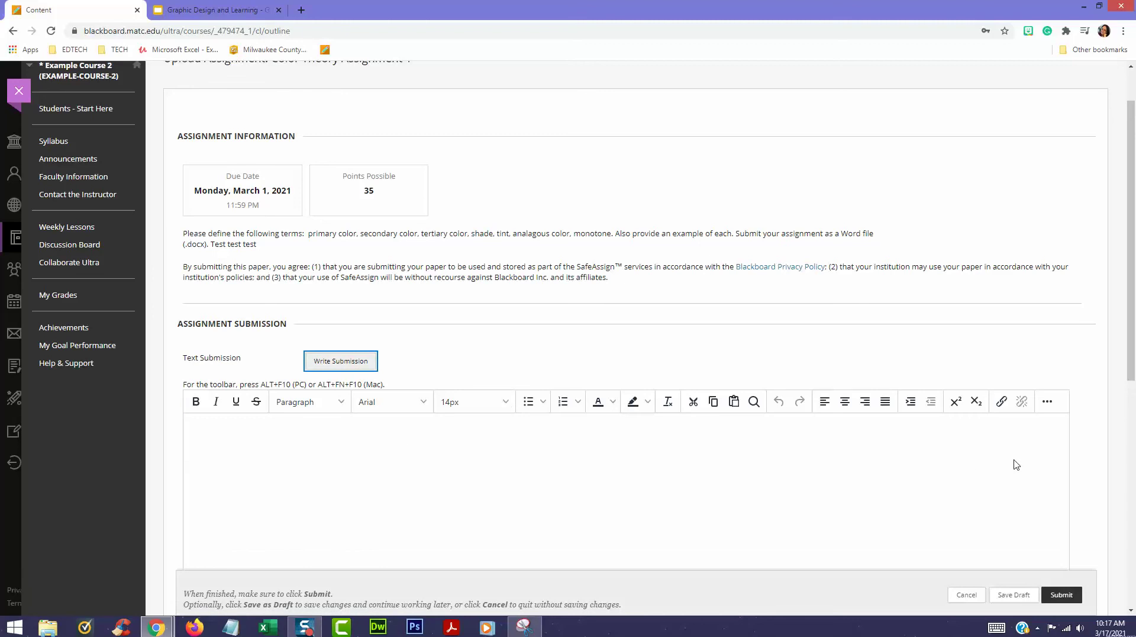
scroll(1016, 464, down, 3)
click(1048, 224)
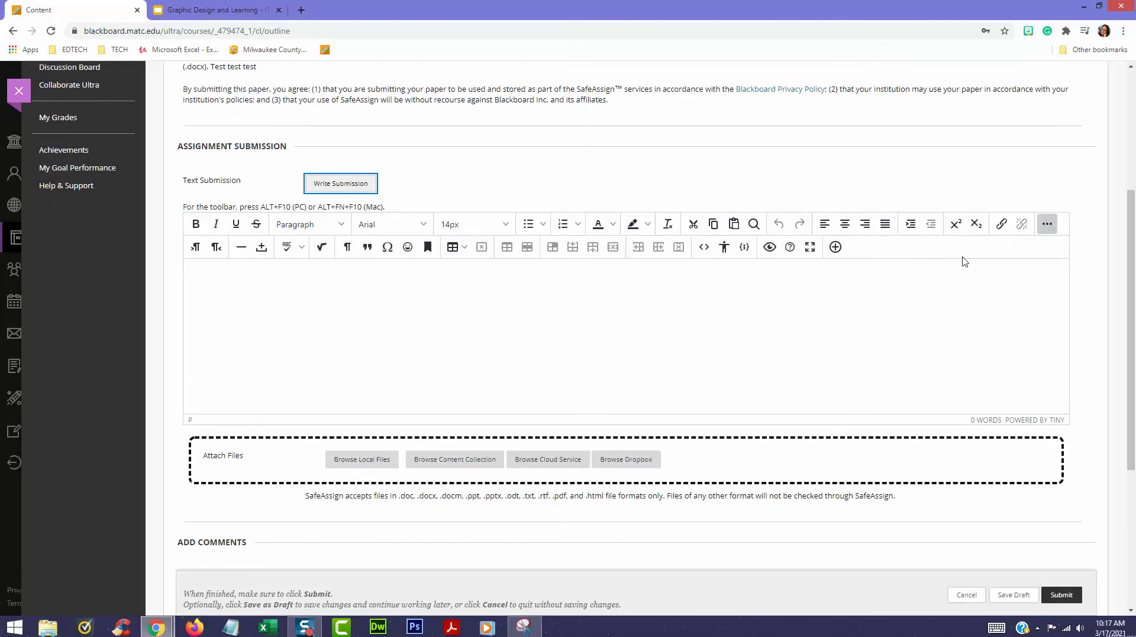
click(835, 246)
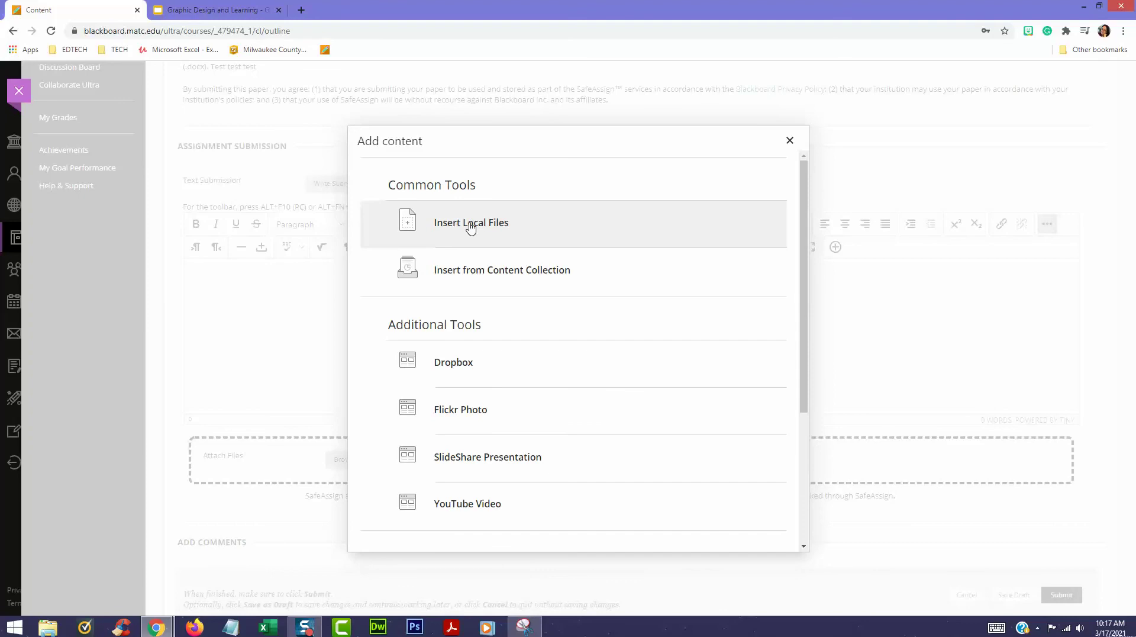
Step: Embed Example-Slide.JPG from the computer in the submission text
click(470, 227)
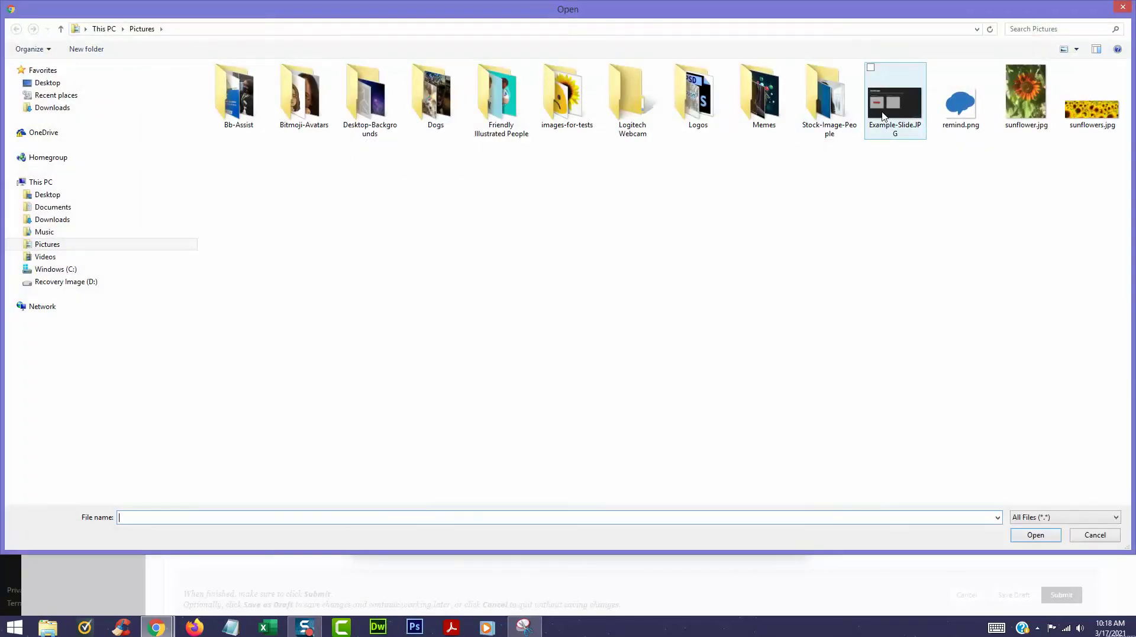
click(894, 104)
click(1035, 534)
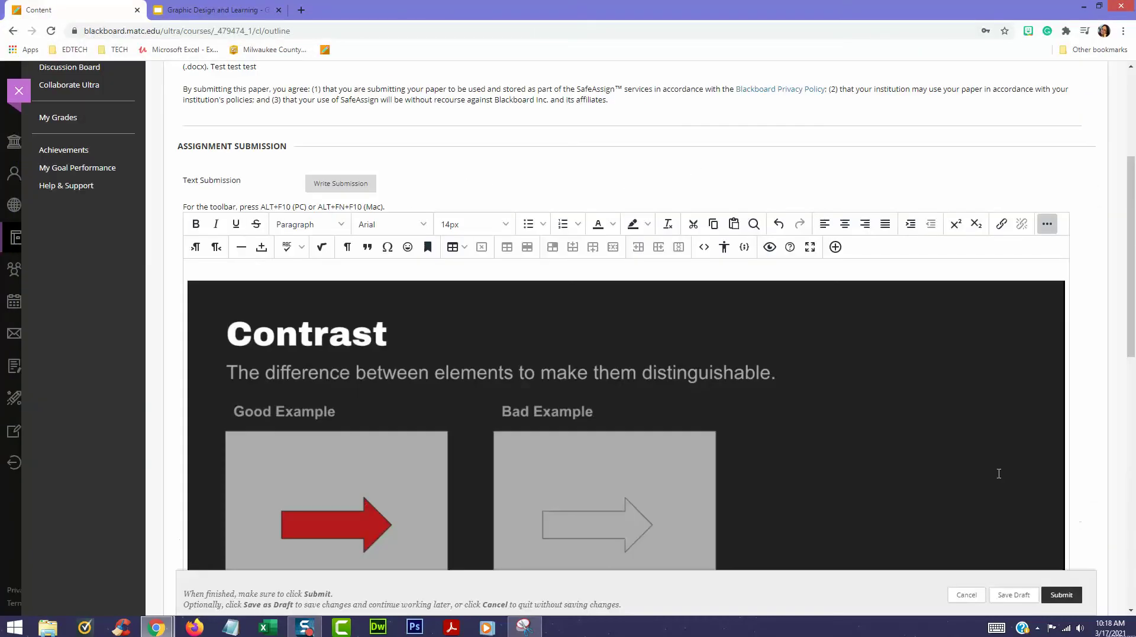
scroll(921, 335, down, 8)
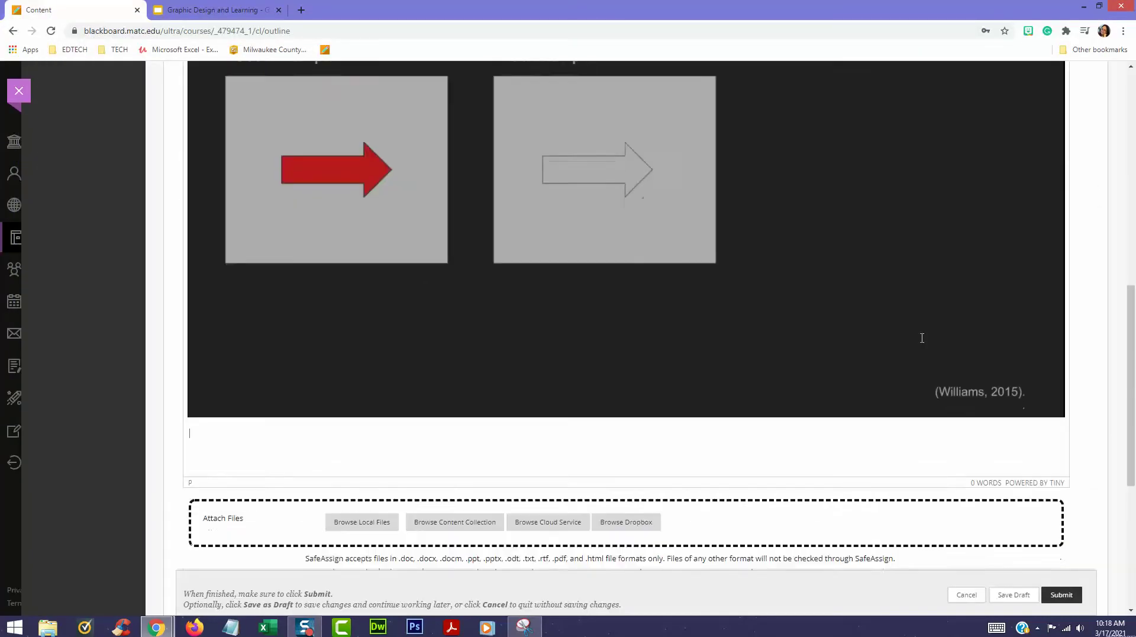
scroll(922, 343, down, 2)
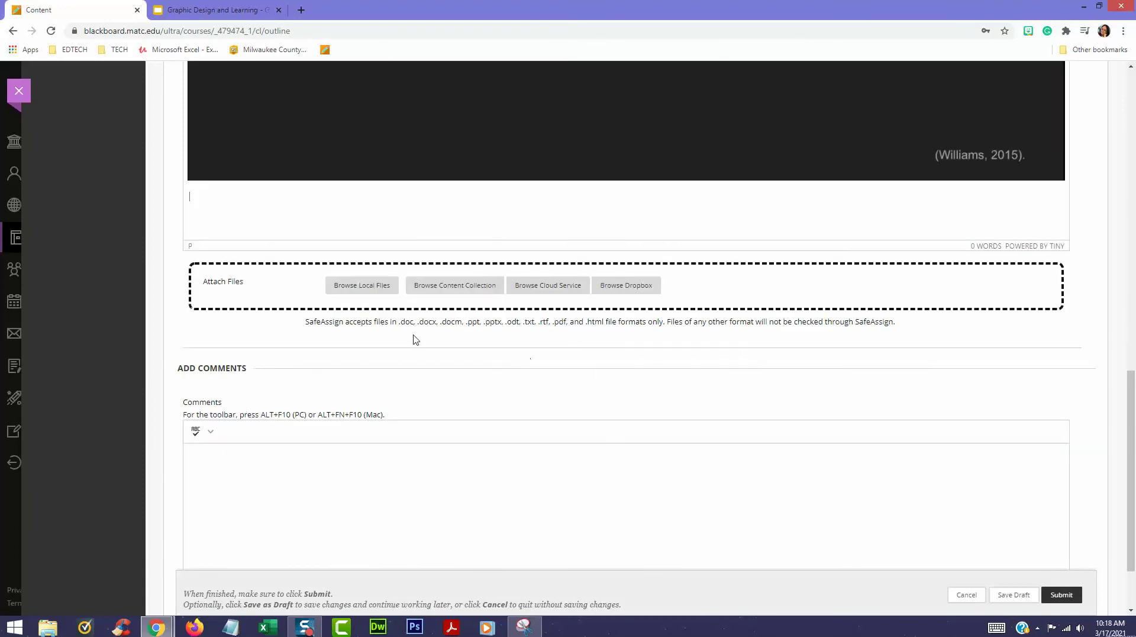
Step: Attach Example-Slide.JPG from the local computer to the assignment submission and check the editor
click(351, 286)
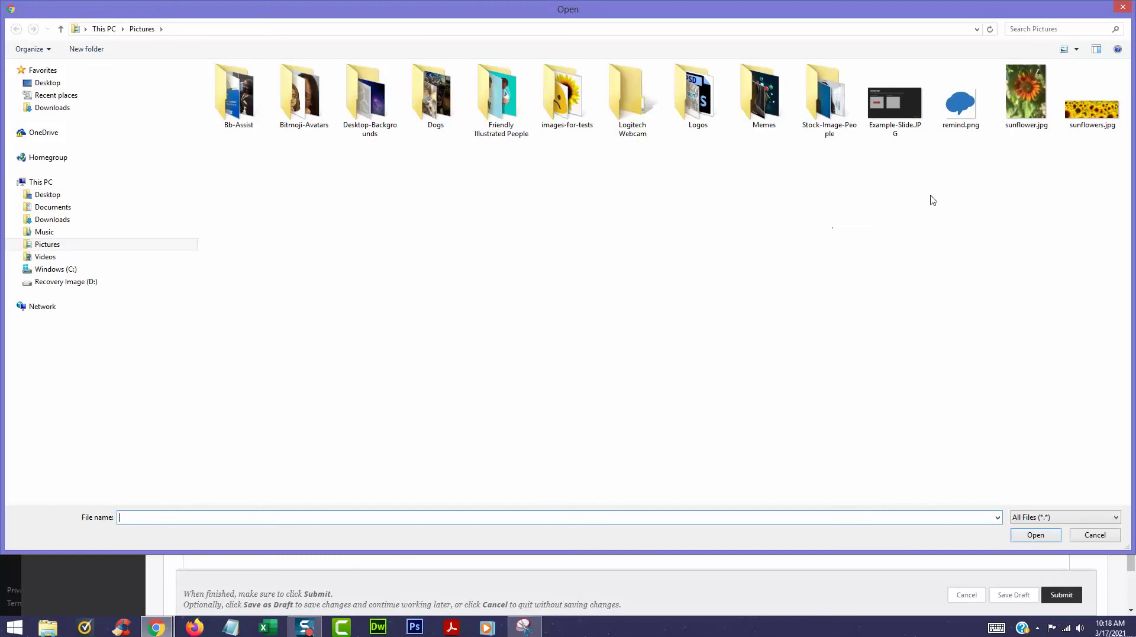
click(895, 112)
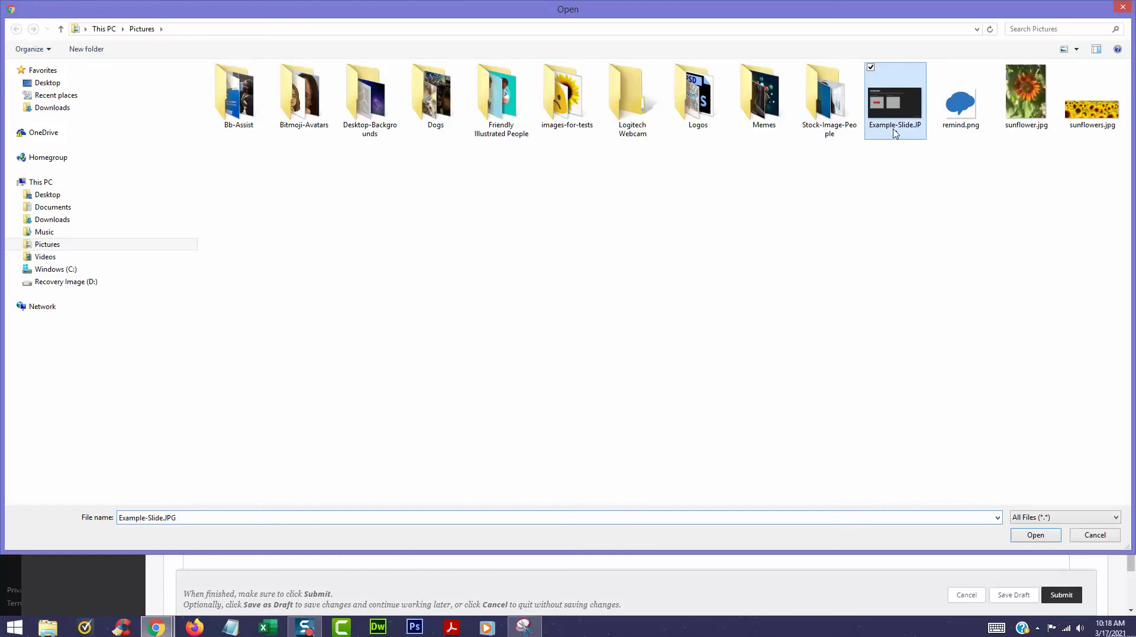
click(1035, 535)
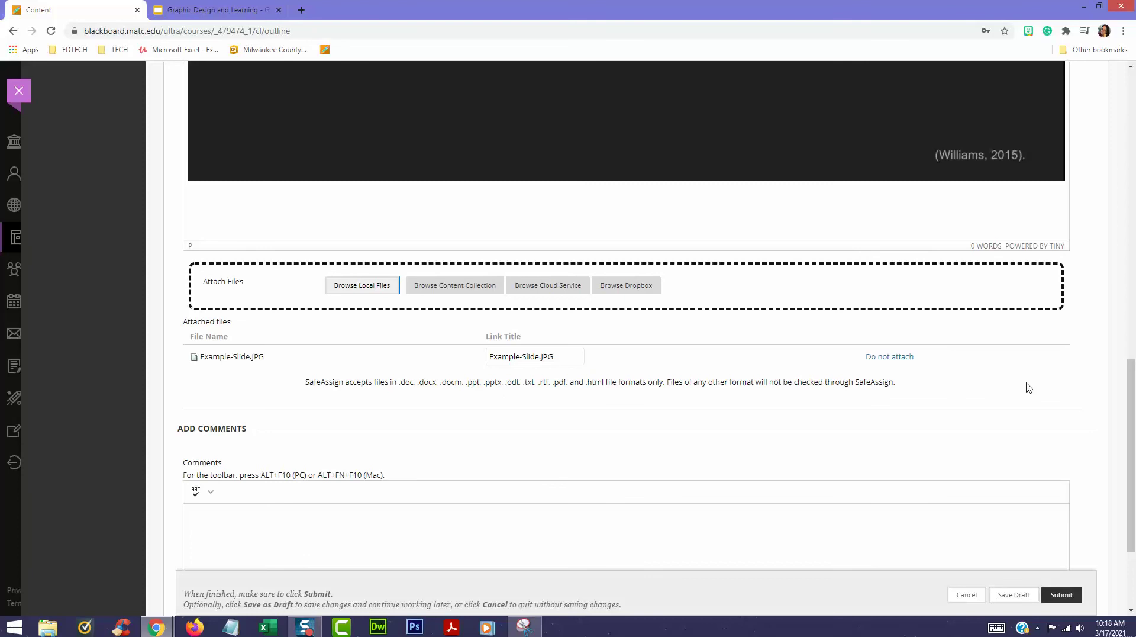
scroll(1029, 388, up, 6)
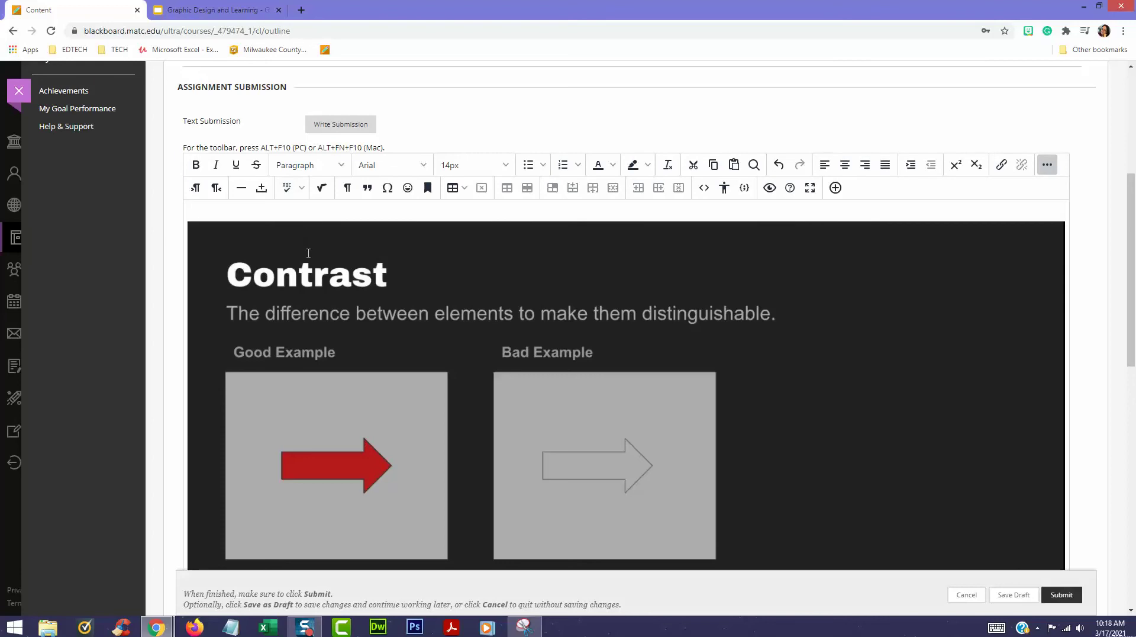
scroll(309, 266, down, 10)
click(357, 232)
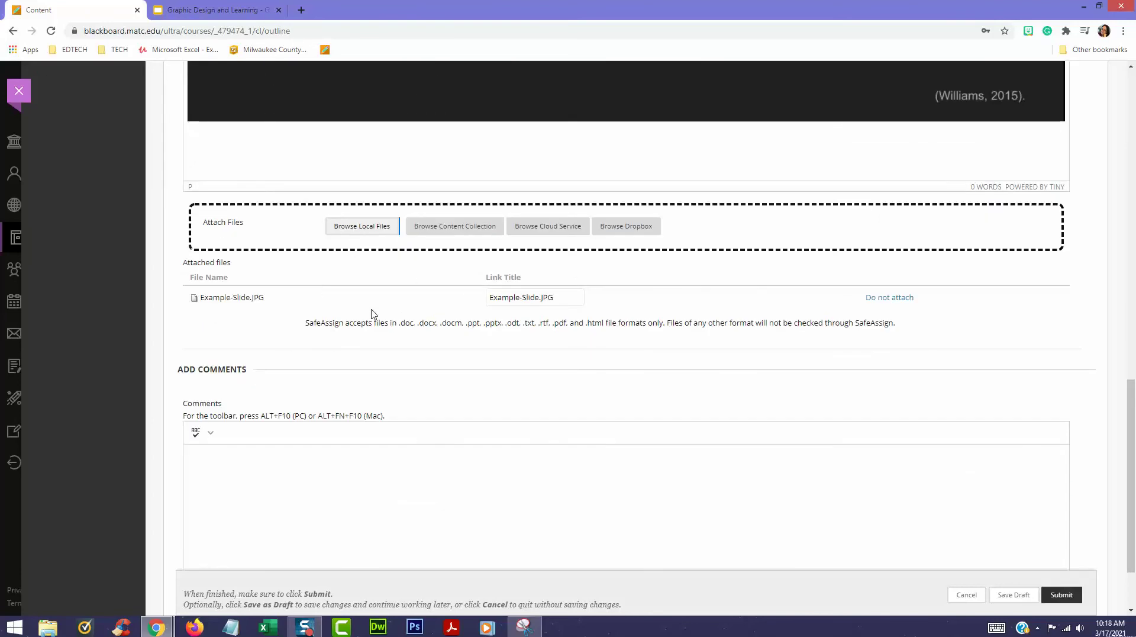
Step: Submit Color Theory Assignment 1, dismiss the success banner, and open the attached Example-Slide.JPG
click(1071, 598)
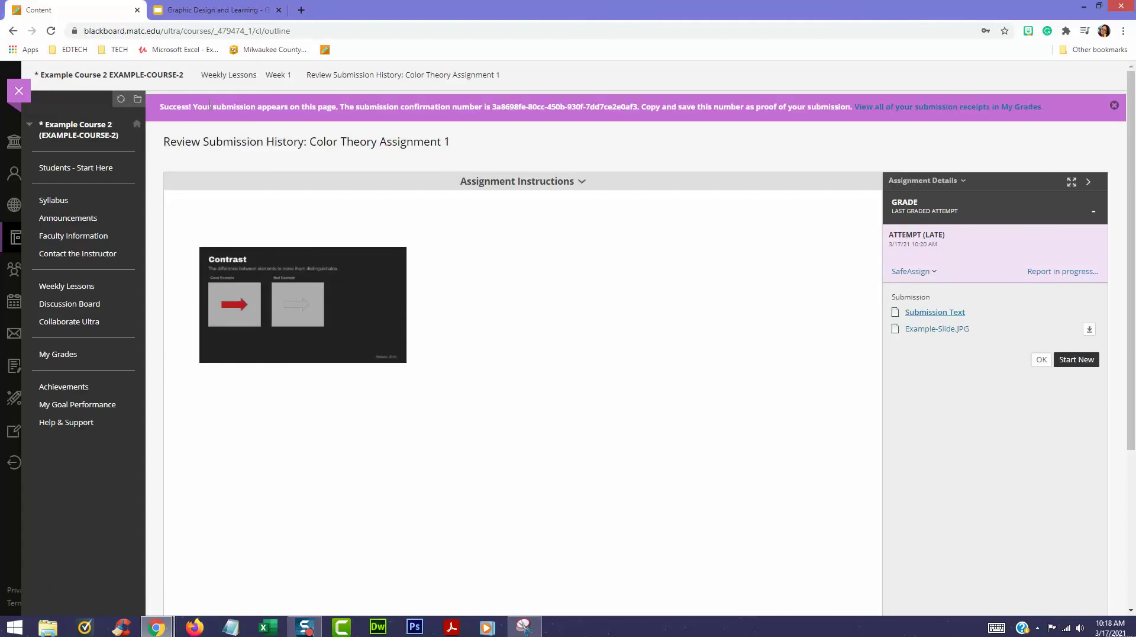
click(1114, 105)
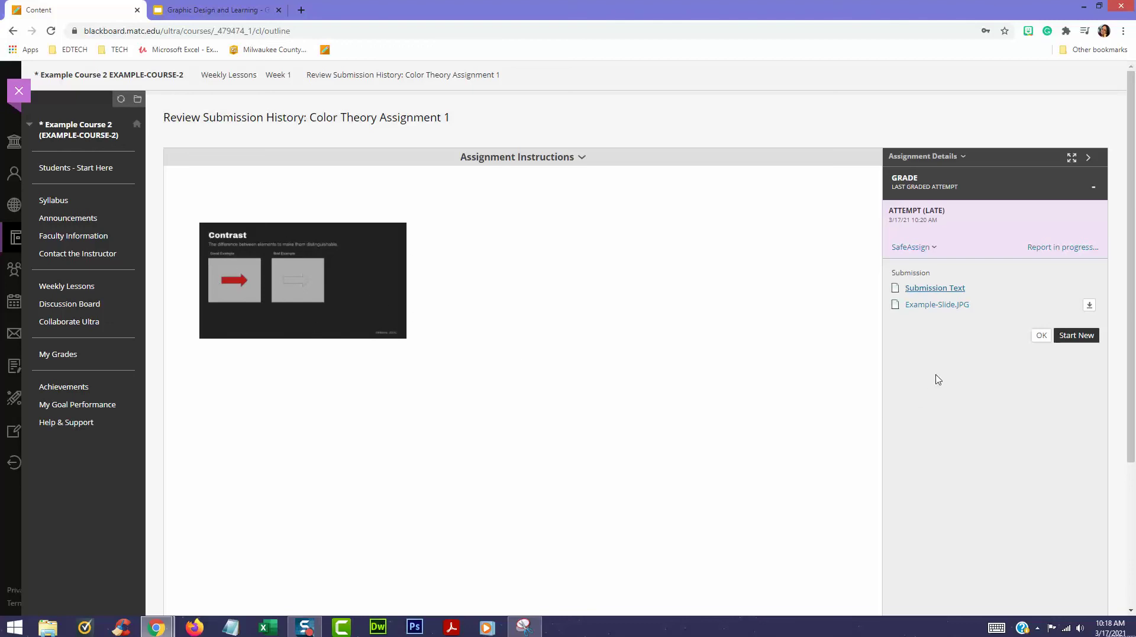
click(942, 306)
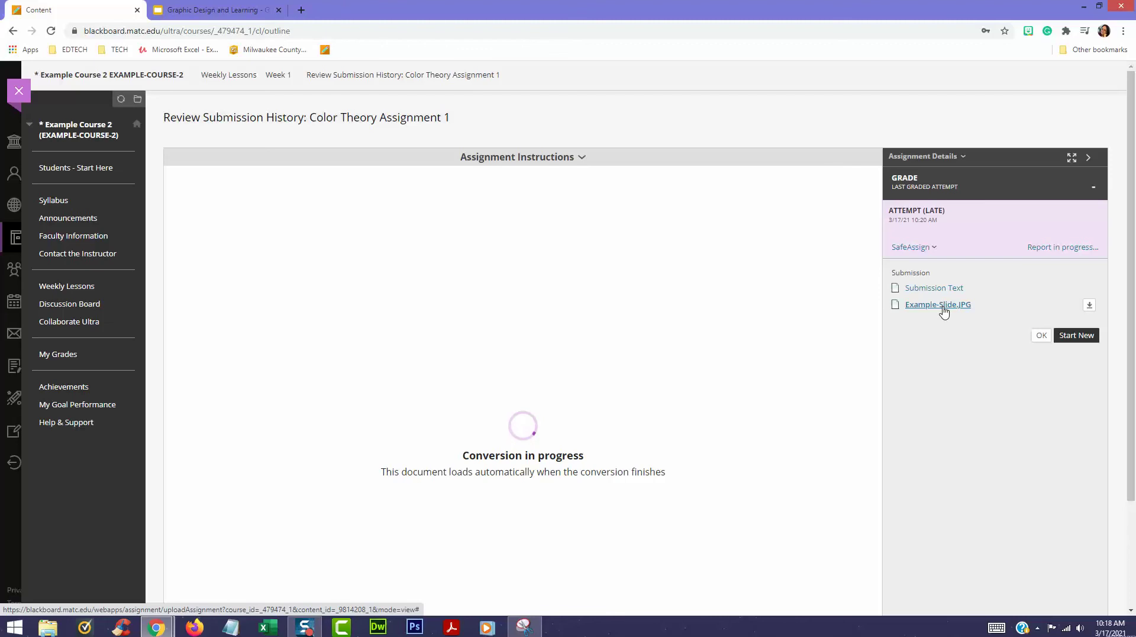
Step: Load Example-Slide.JPG in the submission viewer, zoom in three levels, then zoom out two
click(943, 309)
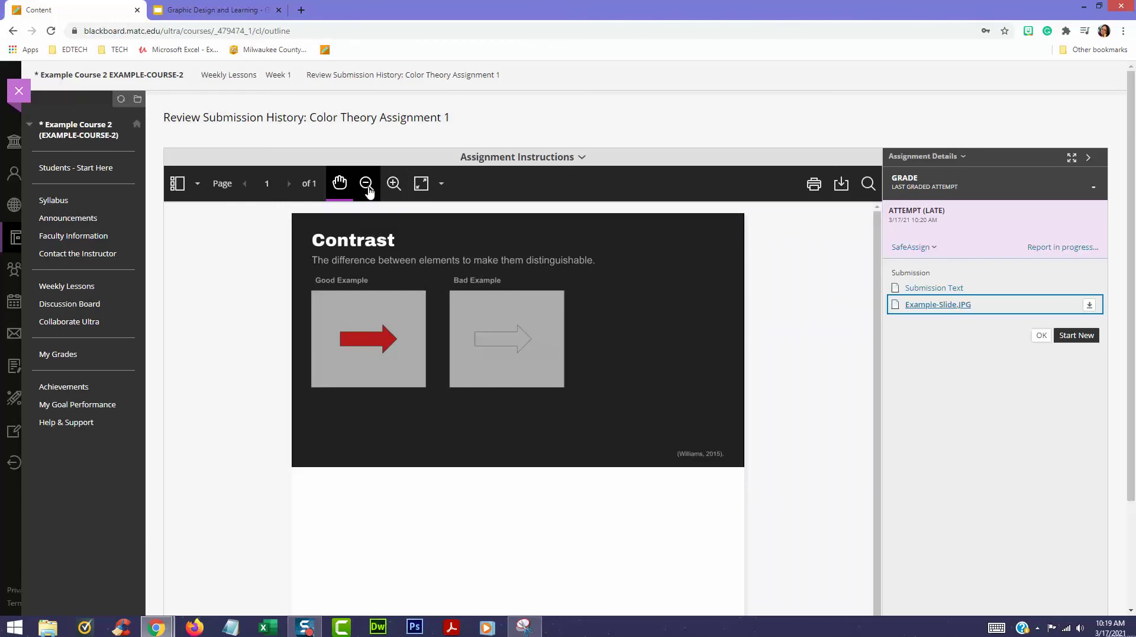
click(393, 183)
click(393, 183)
click(393, 183)
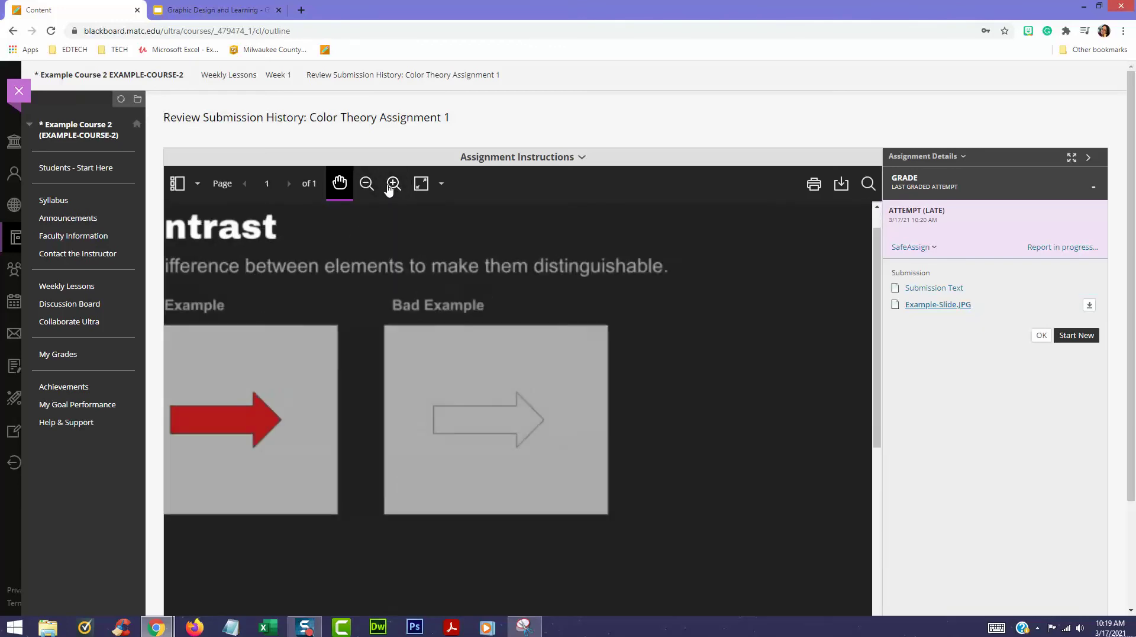
click(366, 185)
click(366, 184)
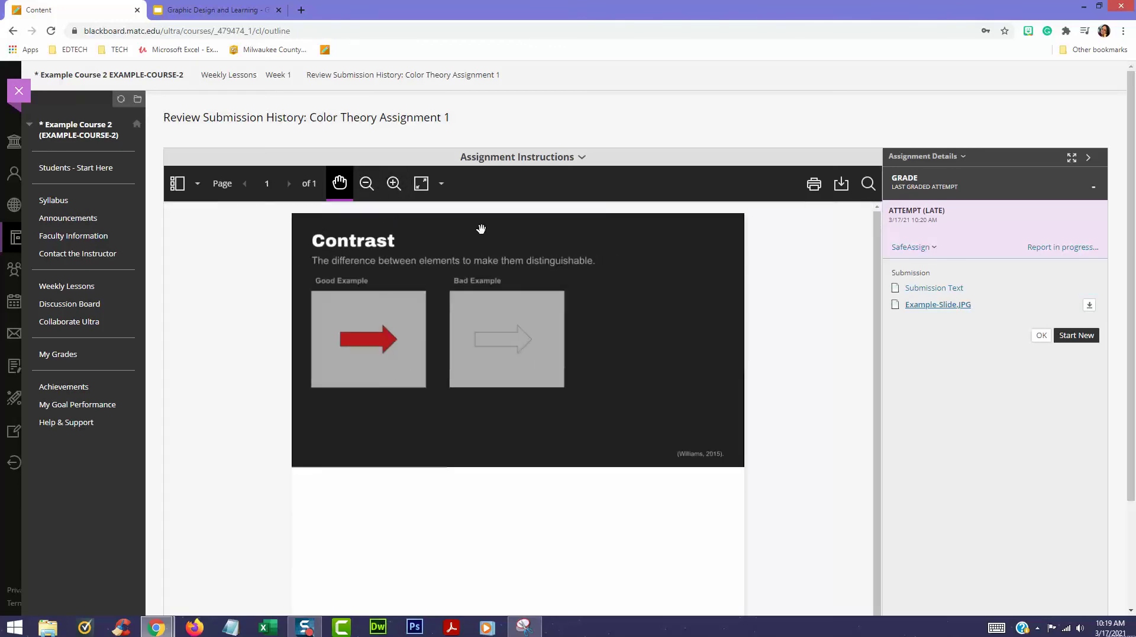